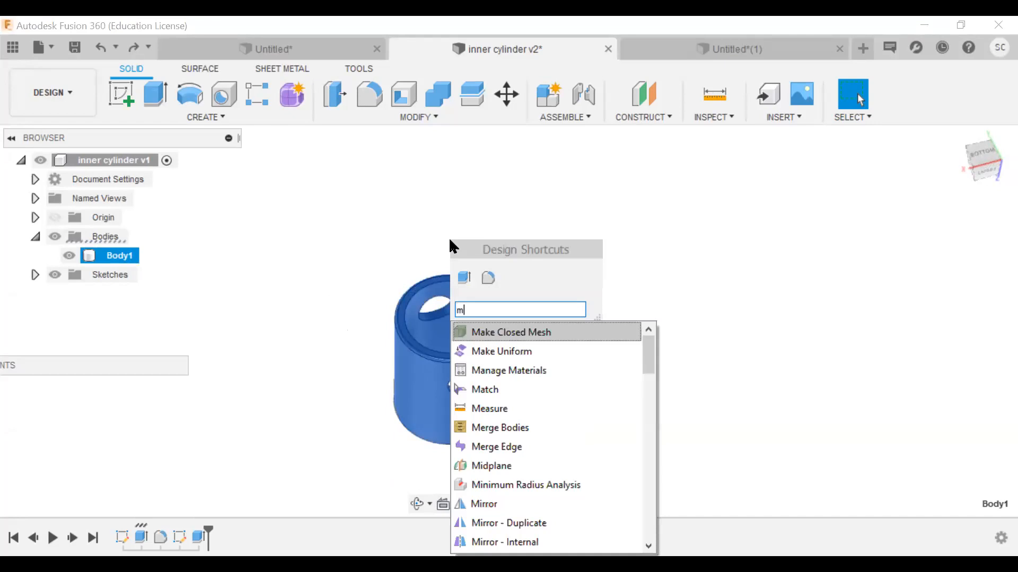
Step: Copy Body1 with Move/Copy and place the duplicate cylinder beside the original
{"action": "type", "text": "ove"}
{"action": "key", "text": "Return"}
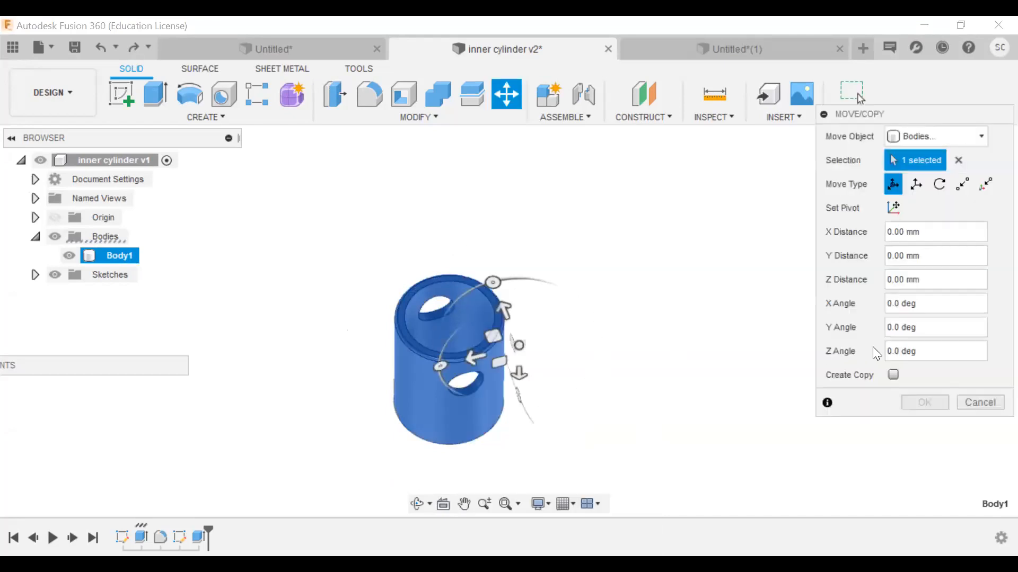
{"action": "left_click", "coordinate": [894, 376]}
{"action": "left_click_drag", "start_coordinate": [494, 336], "coordinate": [680, 315]}
{"action": "left_click", "coordinate": [938, 406]}
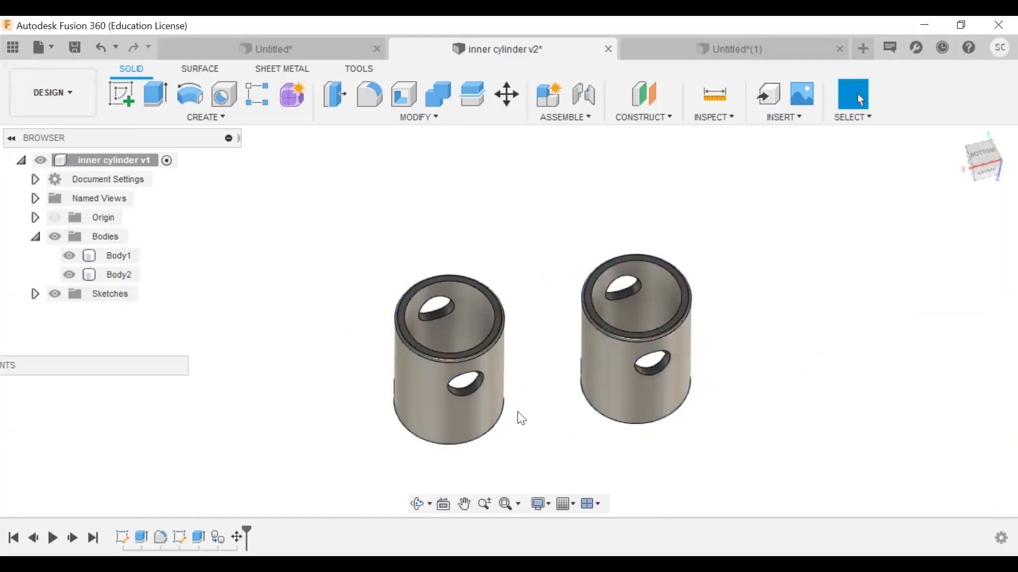
{"action": "left_click", "coordinate": [615, 319]}
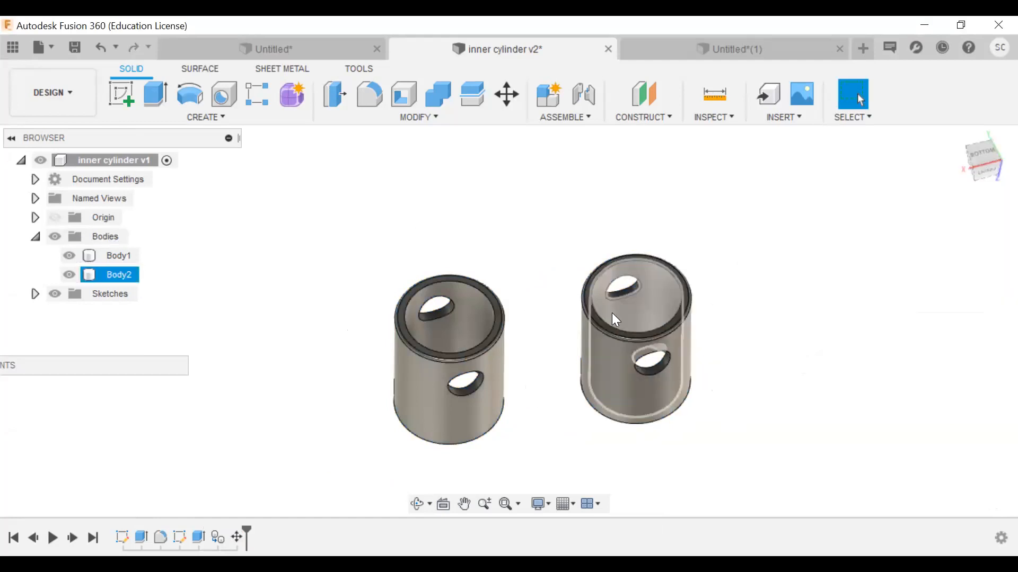
{"action": "left_click", "coordinate": [336, 256]}
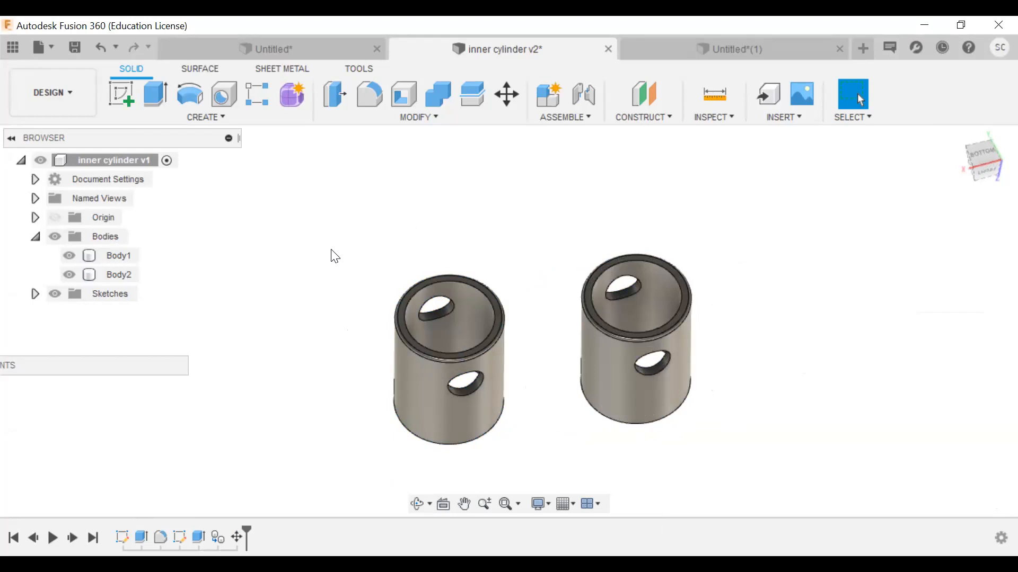
{"action": "left_click", "coordinate": [583, 117]}
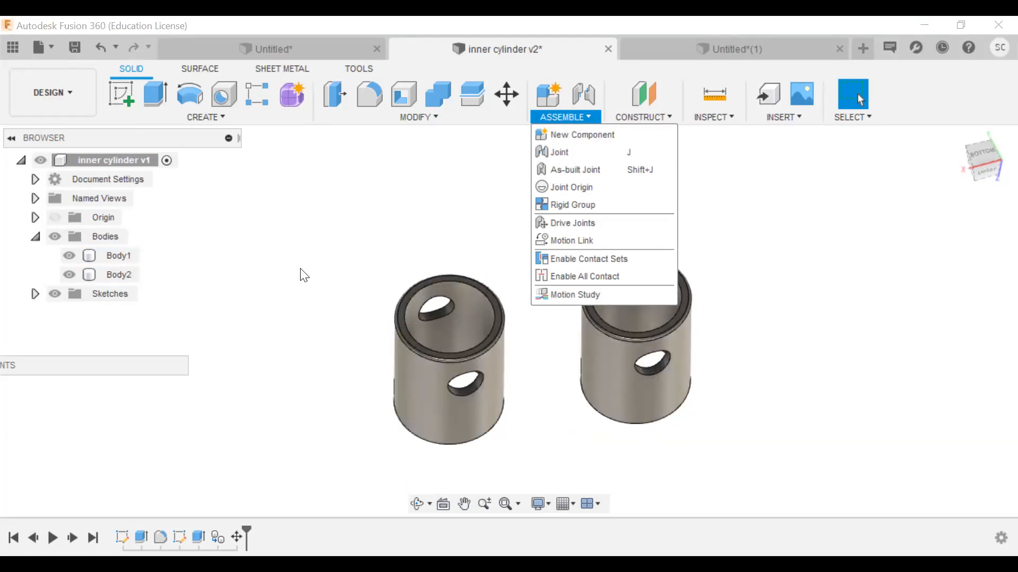
{"action": "left_click", "coordinate": [329, 424]}
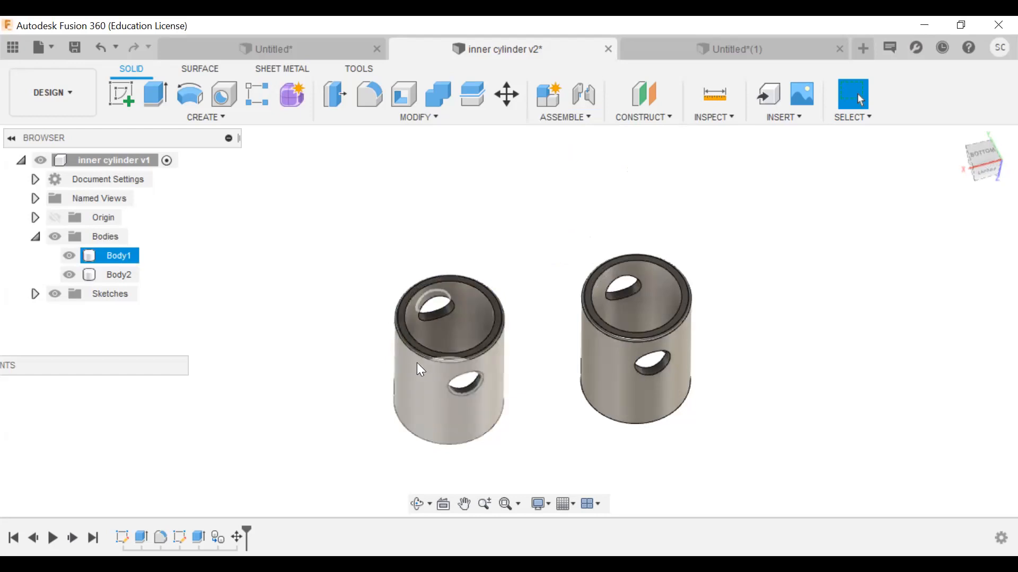
Step: Convert Body1, the original cylinder, into a component
{"action": "right_click", "coordinate": [120, 263]}
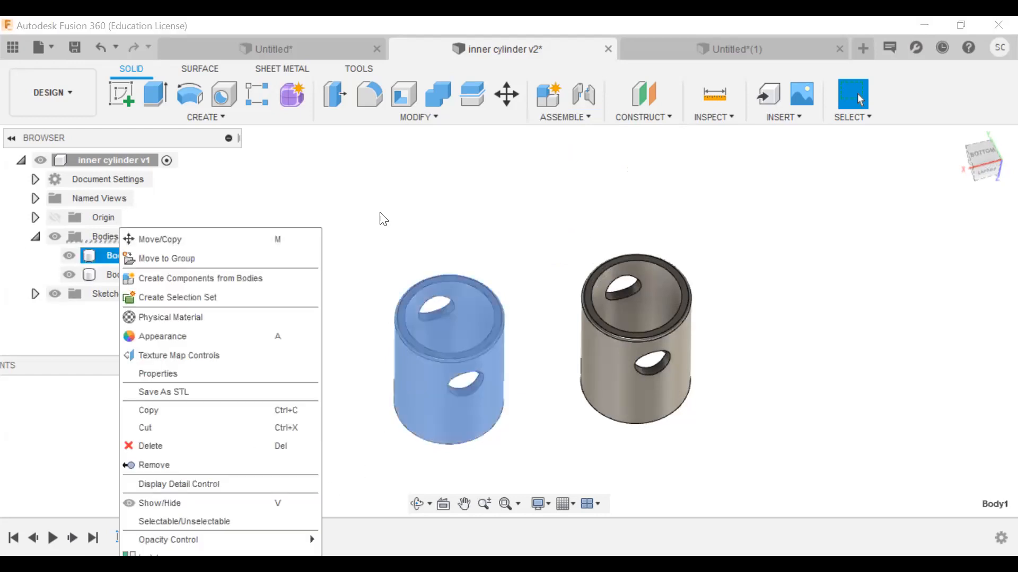
{"action": "left_click", "coordinate": [119, 259]}
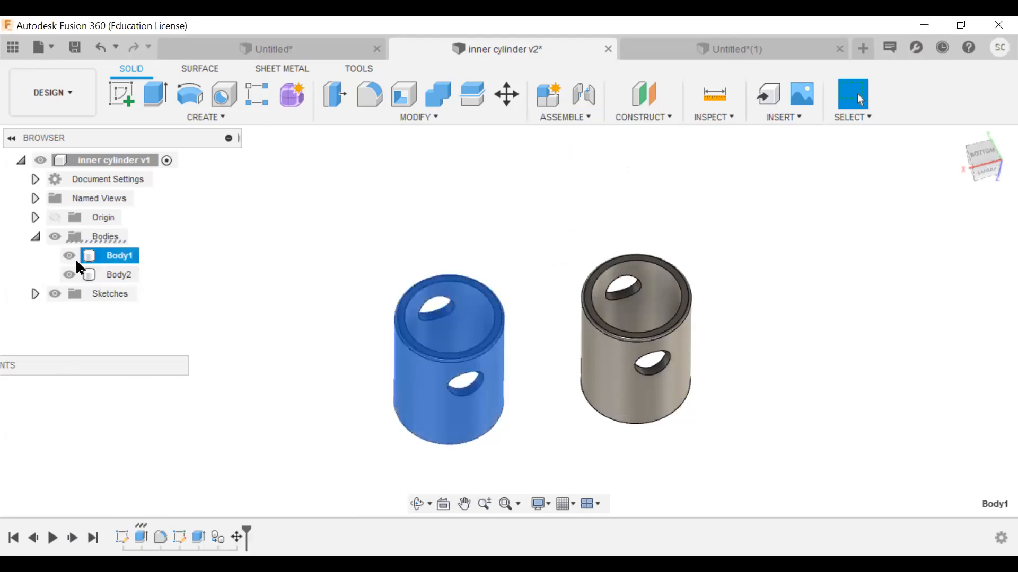
{"action": "right_click", "coordinate": [119, 264]}
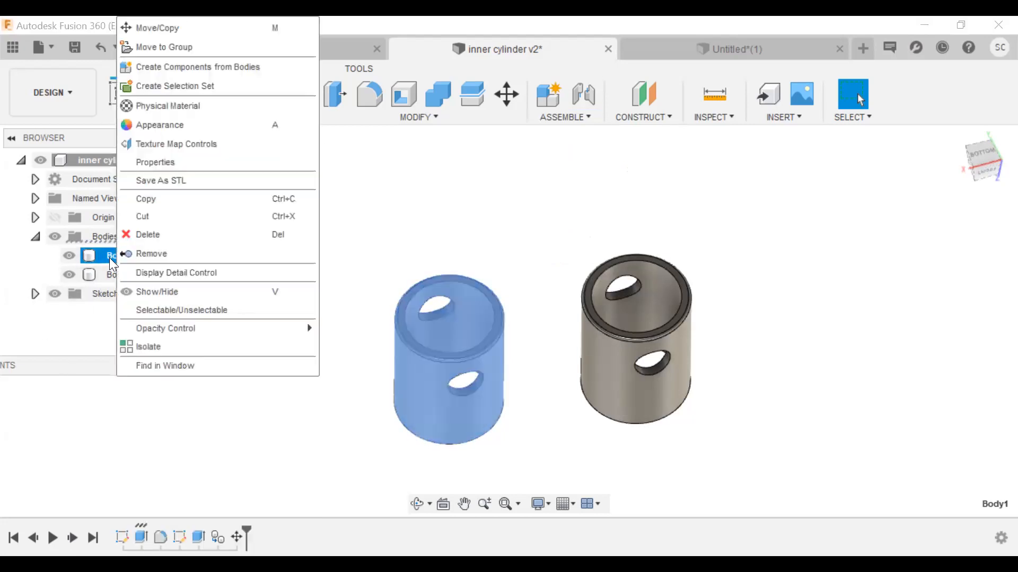
{"action": "left_click", "coordinate": [203, 68]}
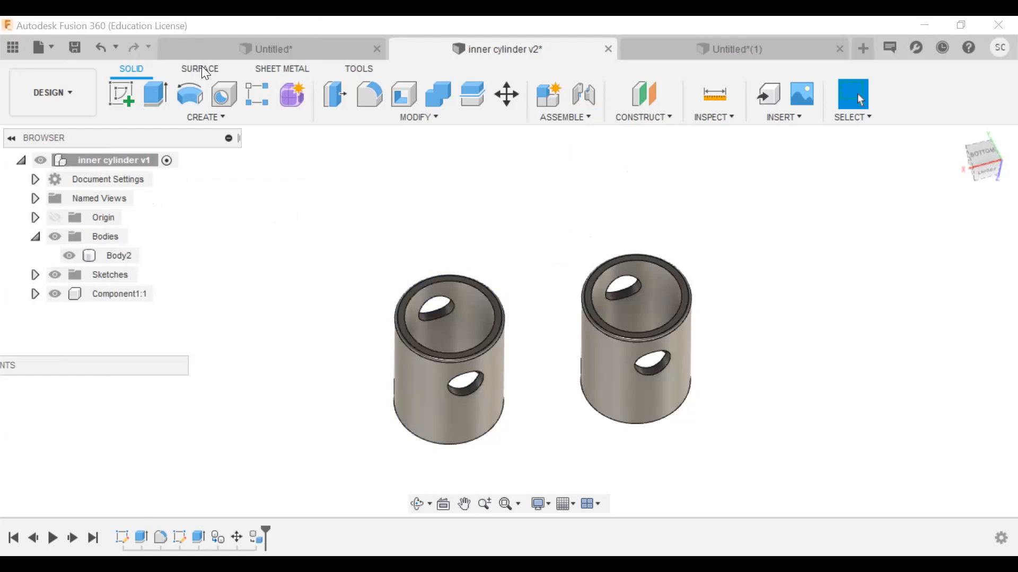
{"action": "left_click", "coordinate": [543, 117]}
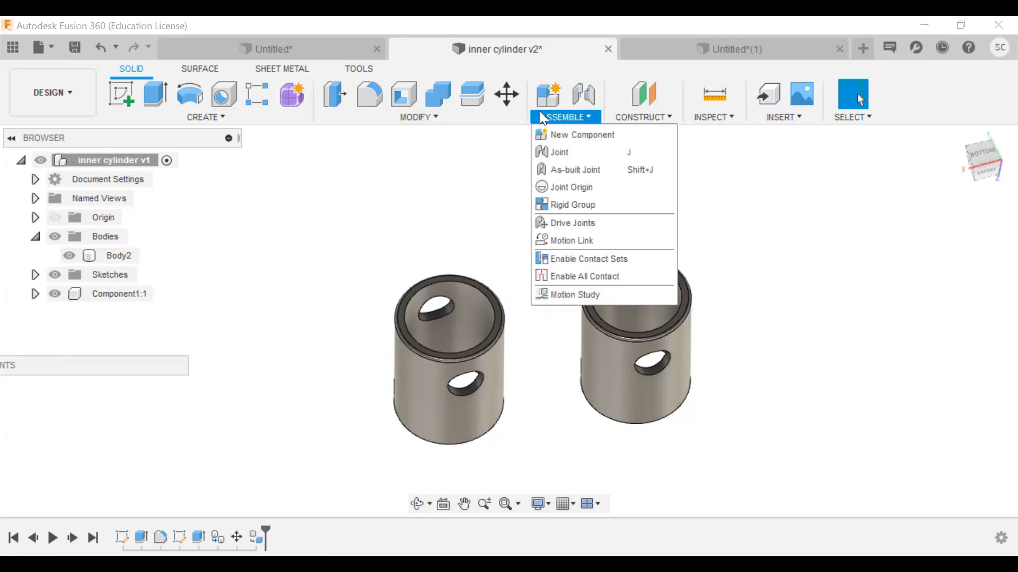
{"action": "left_click", "coordinate": [557, 132]}
{"action": "left_click", "coordinate": [981, 413]}
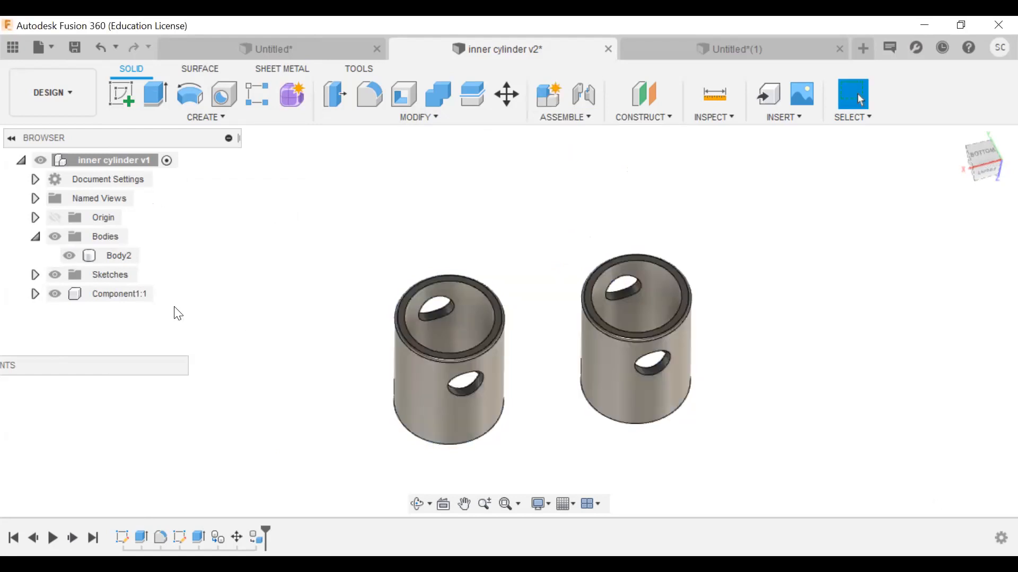
Step: Convert Body2, the copied cylinder, into a component of its own
{"action": "right_click", "coordinate": [110, 256]}
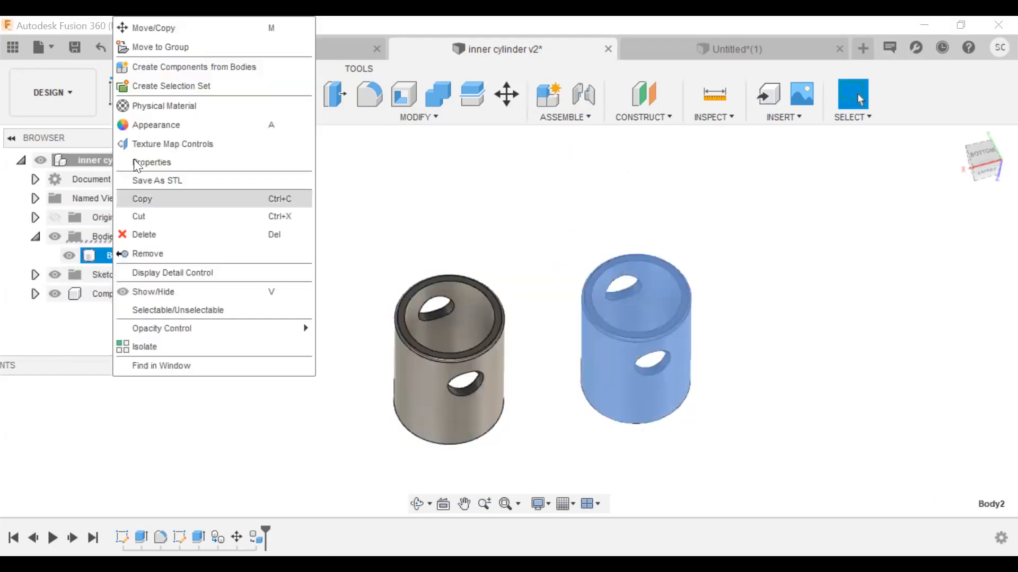
{"action": "left_click", "coordinate": [165, 67]}
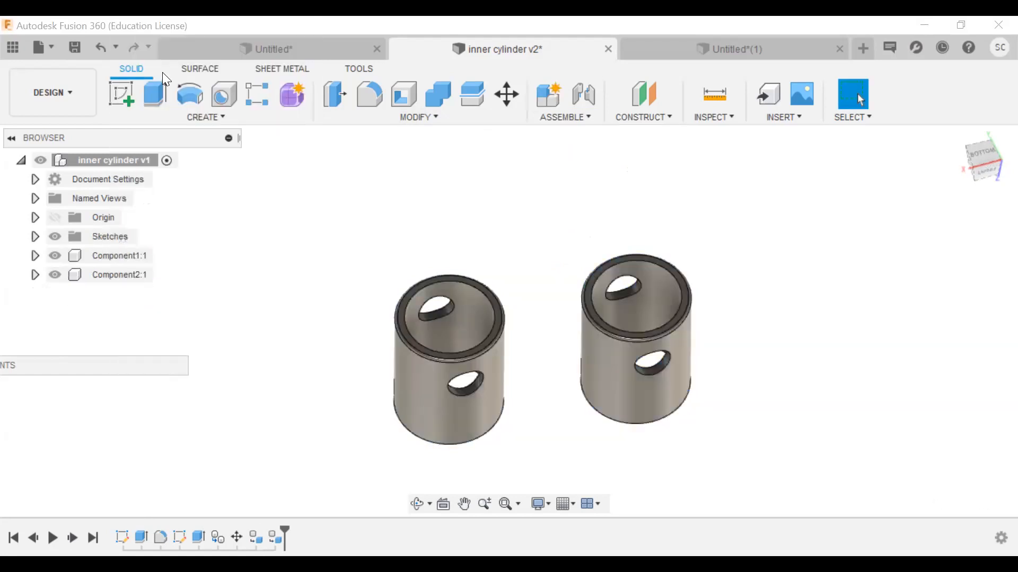
{"action": "left_click", "coordinate": [420, 503]}
{"action": "mouse_move", "coordinate": [391, 473]}
{"action": "left_mouse_down"}
{"action": "mouse_move", "coordinate": [374, 452]}
{"action": "mouse_move", "coordinate": [375, 479]}
{"action": "left_mouse_up"}
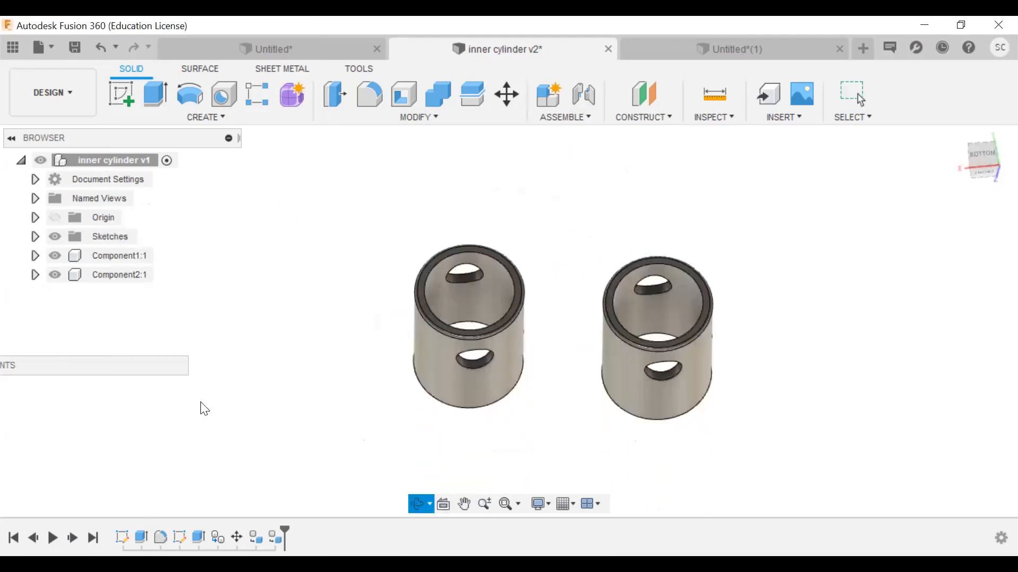
{"action": "key", "text": "Escape"}
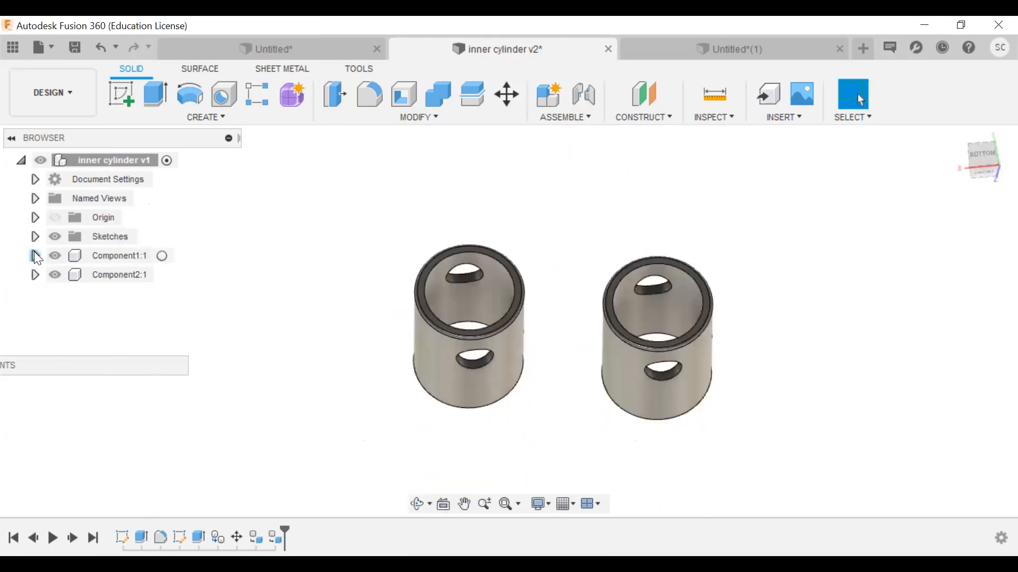
Step: Expand Component1 and Component2 with their Bodies folders in the browser tree
{"action": "left_click", "coordinate": [35, 256]}
{"action": "left_click", "coordinate": [50, 293]}
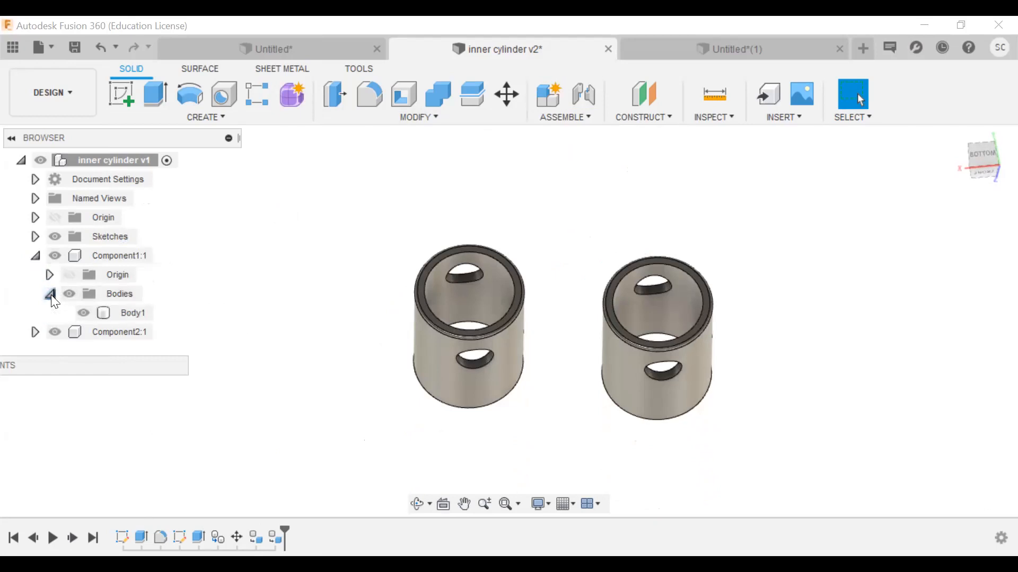
{"action": "left_click", "coordinate": [35, 332]}
{"action": "left_click", "coordinate": [50, 371]}
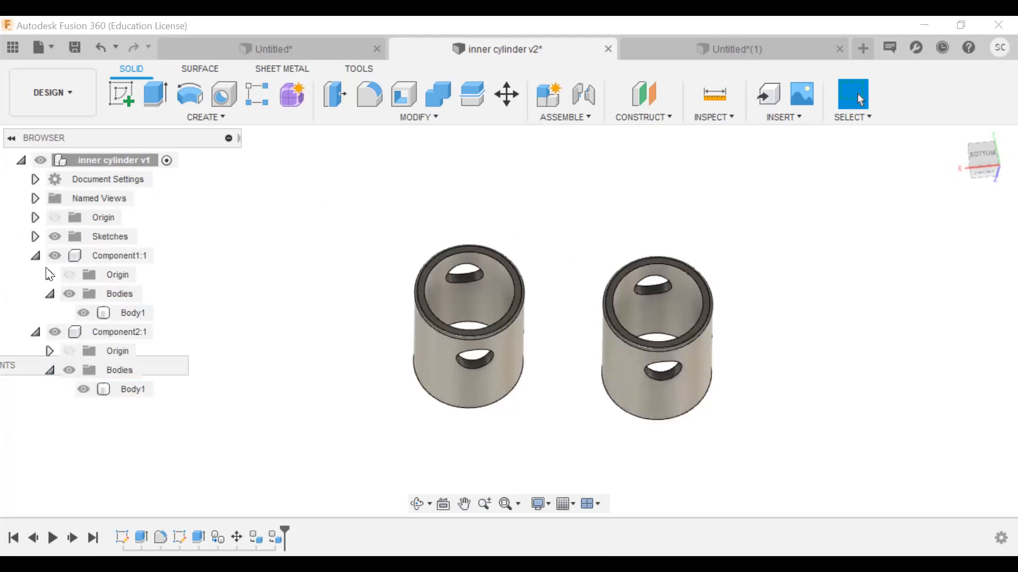
Step: Examine the origins of Component2, Component1 and the top-level design by showing and hiding each one
{"action": "left_click", "coordinate": [68, 355]}
{"action": "left_click", "coordinate": [69, 353]}
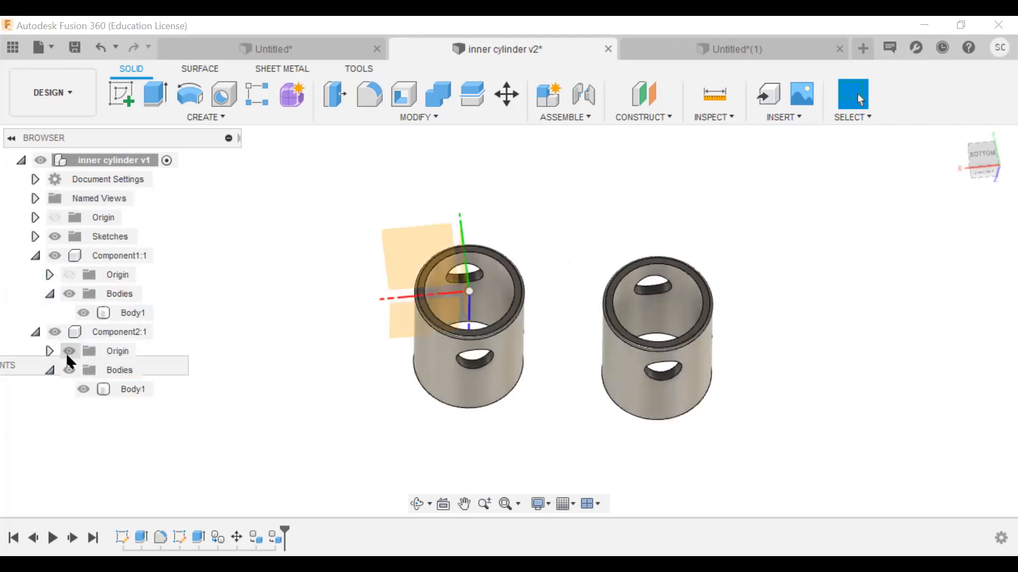
{"action": "left_click", "coordinate": [70, 351]}
{"action": "left_click", "coordinate": [70, 275]}
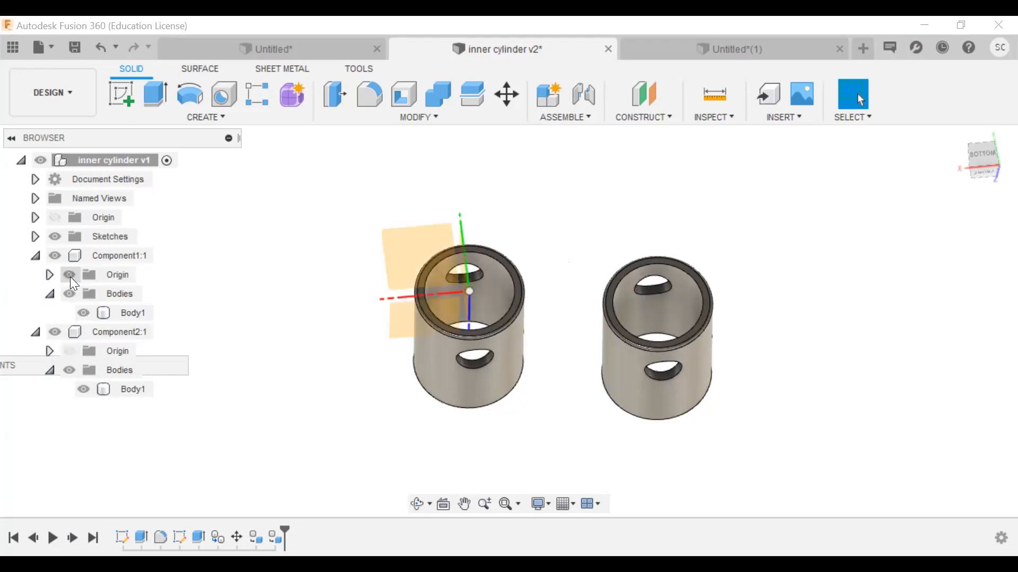
{"action": "left_click", "coordinate": [70, 275]}
{"action": "left_click", "coordinate": [55, 217]}
{"action": "left_click", "coordinate": [35, 217]}
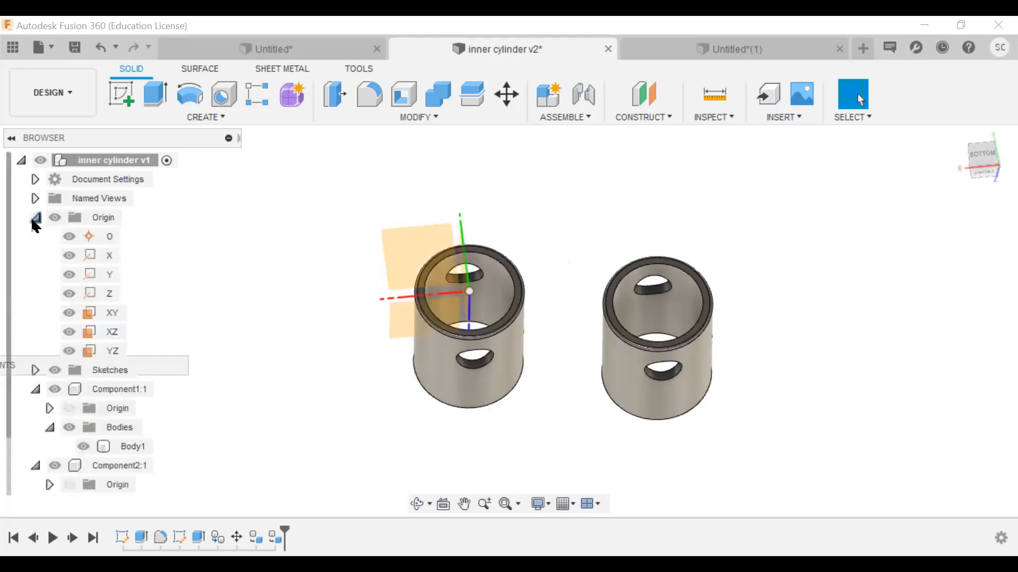
{"action": "left_click", "coordinate": [55, 219]}
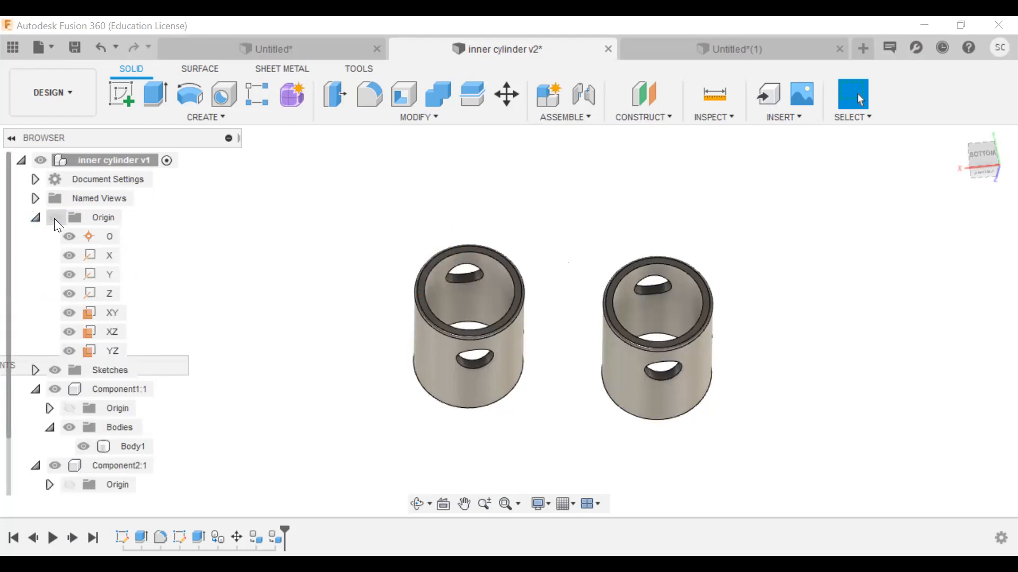
{"action": "left_click", "coordinate": [35, 217]}
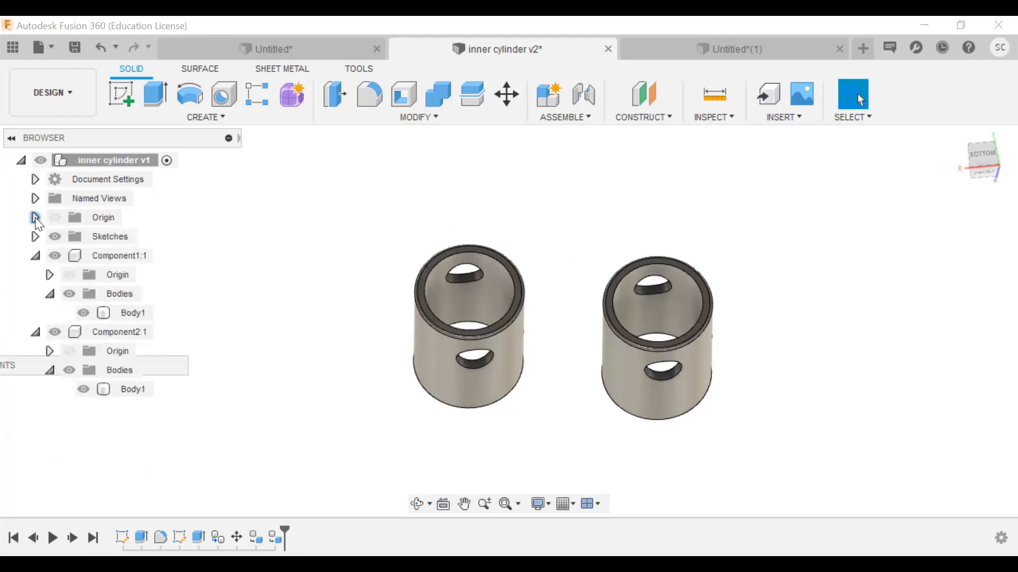
Step: Open the Utility Knife model from the Design Samples project as an assembly example
{"action": "left_click", "coordinate": [567, 120]}
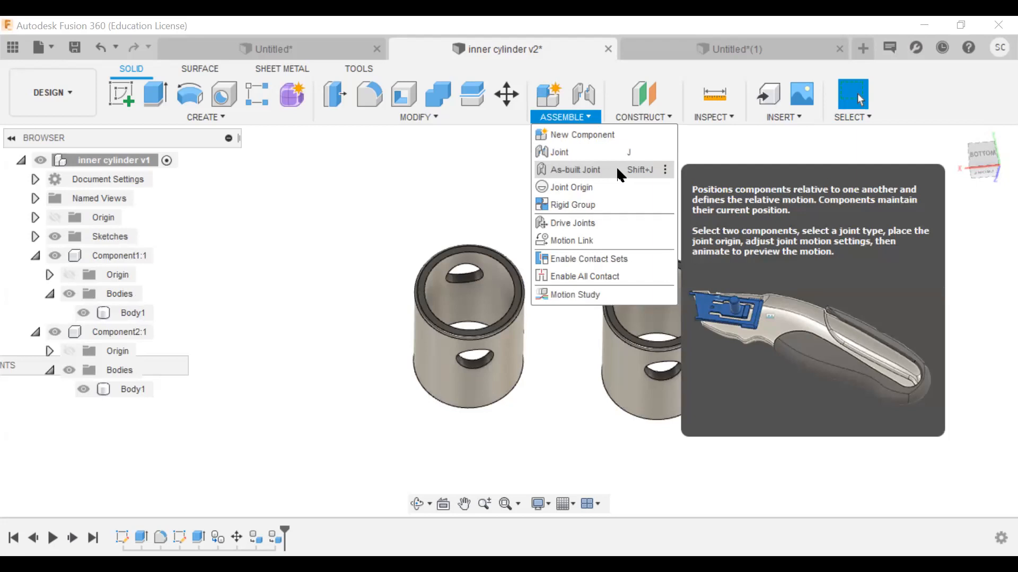
{"action": "left_click", "coordinate": [12, 47]}
{"action": "left_click", "coordinate": [135, 298]}
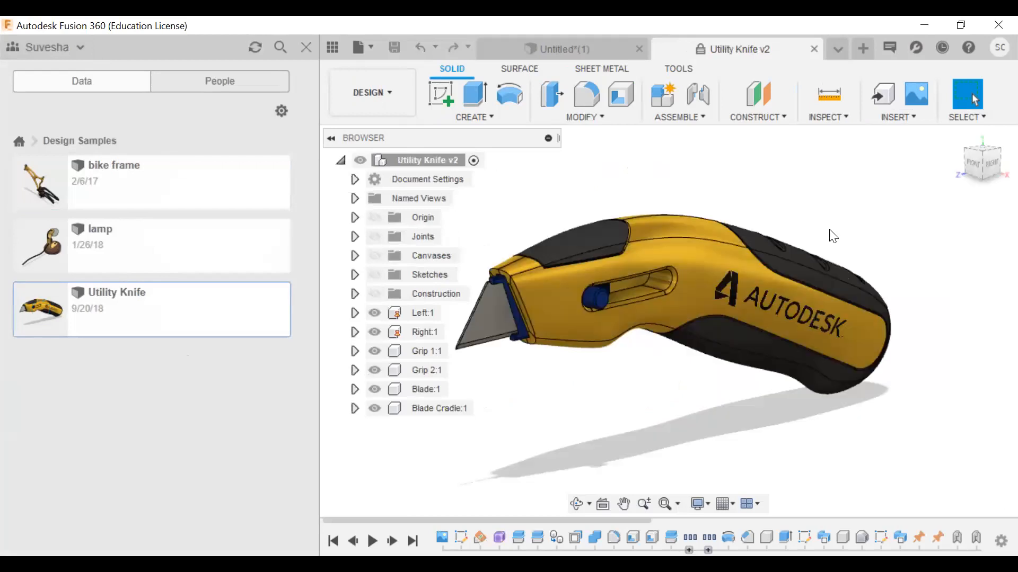
Step: Try to slide the utility knife's blue blade button along its slot to check the joint motion
{"action": "left_click", "coordinate": [601, 300]}
{"action": "mouse_move", "coordinate": [601, 300]}
{"action": "left_mouse_down"}
{"action": "mouse_move", "coordinate": [647, 294]}
{"action": "mouse_move", "coordinate": [543, 326]}
{"action": "mouse_move", "coordinate": [643, 320]}
{"action": "mouse_move", "coordinate": [655, 289]}
{"action": "mouse_move", "coordinate": [589, 298]}
{"action": "left_mouse_up"}
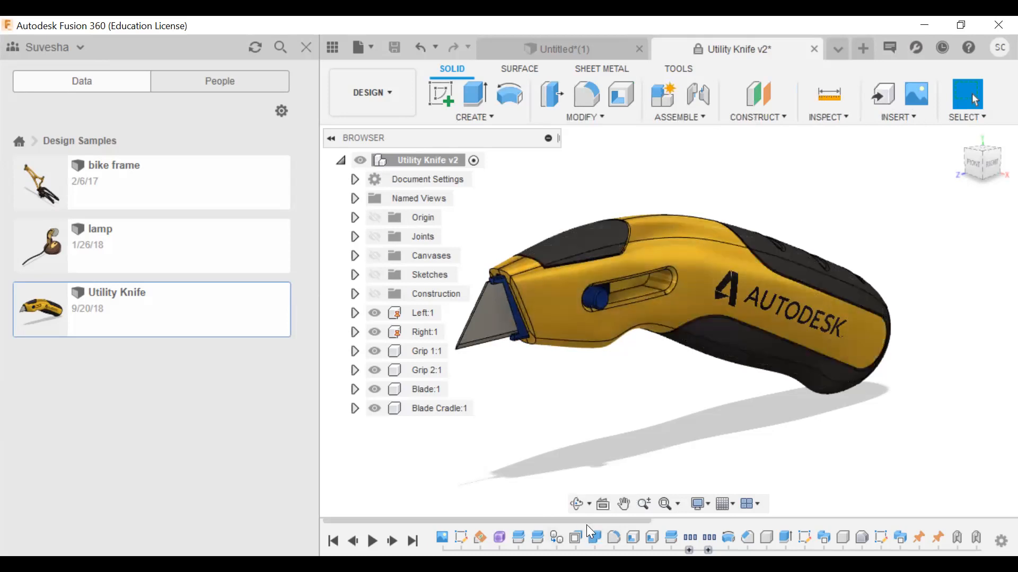
{"action": "left_click_drag", "start_coordinate": [599, 300], "coordinate": [561, 308]}
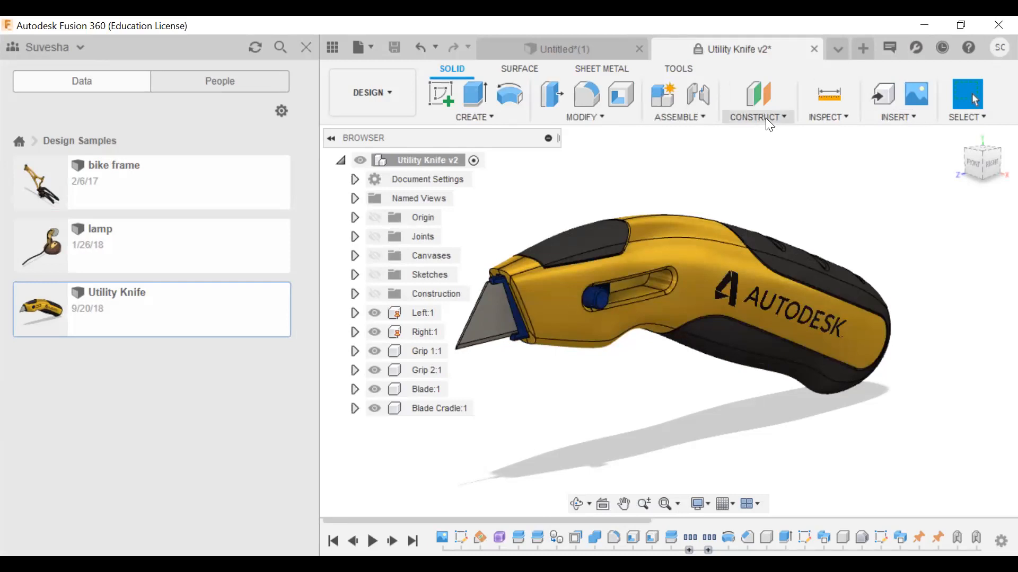
Step: Look up the As-built Joint description and return to the inner cylinder design with the data panel closed
{"action": "left_click", "coordinate": [745, 117]}
{"action": "left_click", "coordinate": [684, 118]}
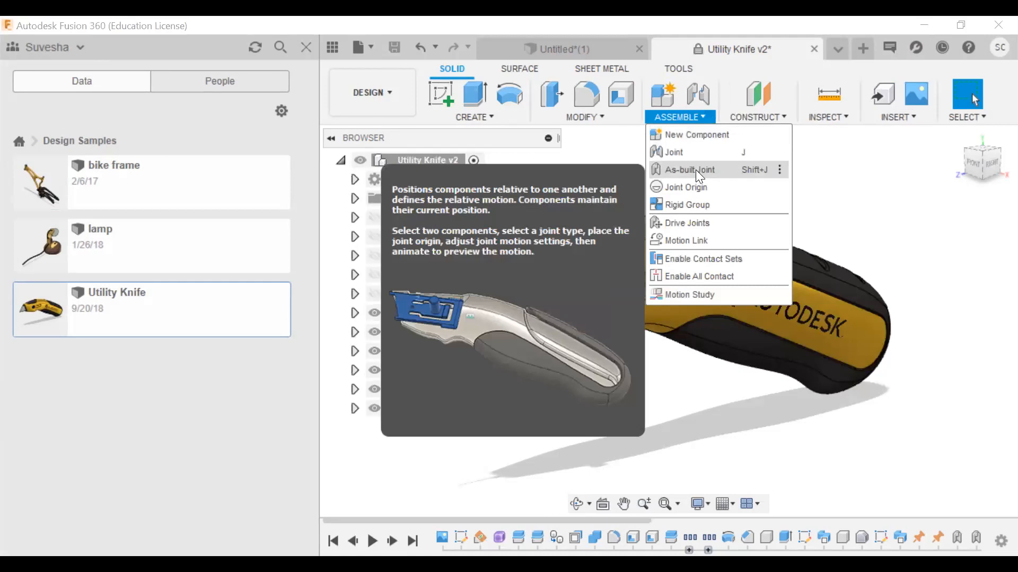
{"action": "left_click", "coordinate": [306, 47]}
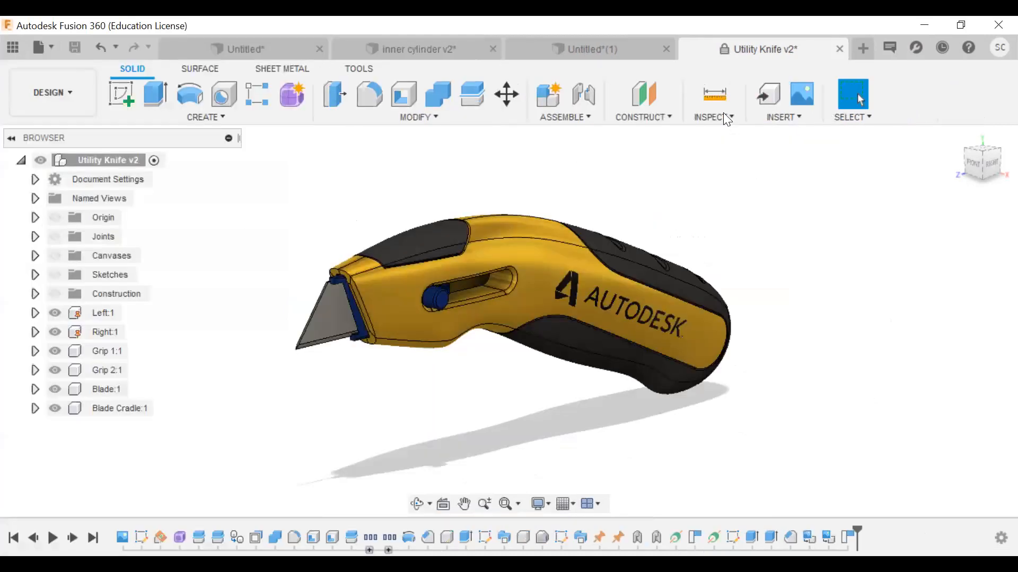
{"action": "left_click", "coordinate": [443, 49]}
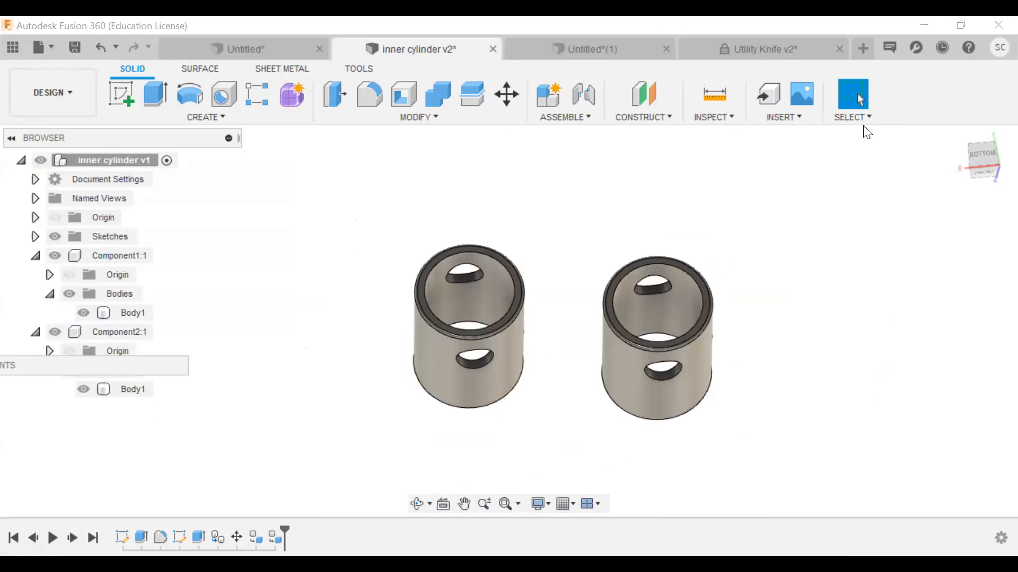
Step: Start a joint and snap its first origin to the centre of Component1's upper ring face
{"action": "key", "text": "j"}
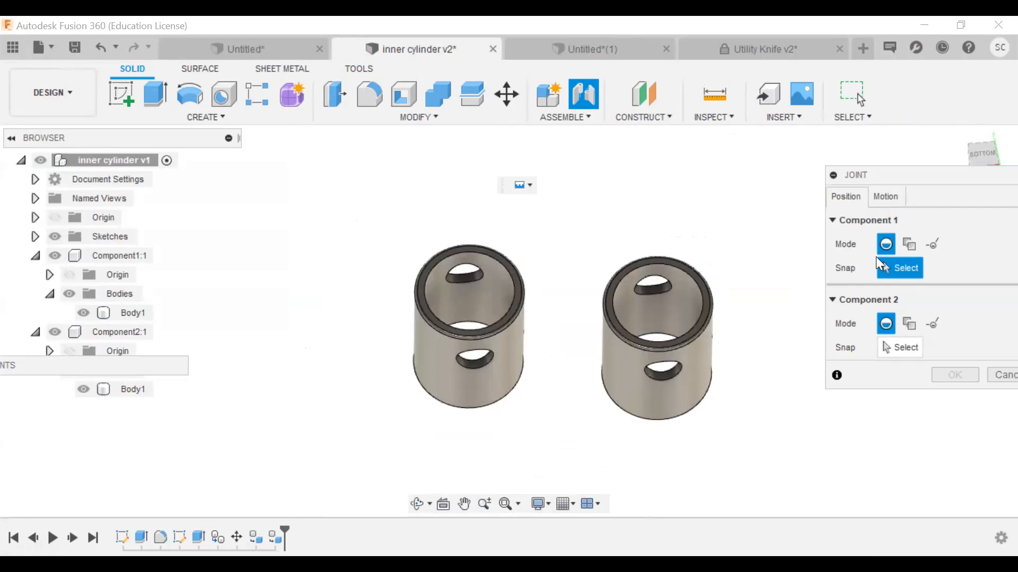
{"action": "left_click_drag", "start_coordinate": [925, 171], "coordinate": [877, 142]}
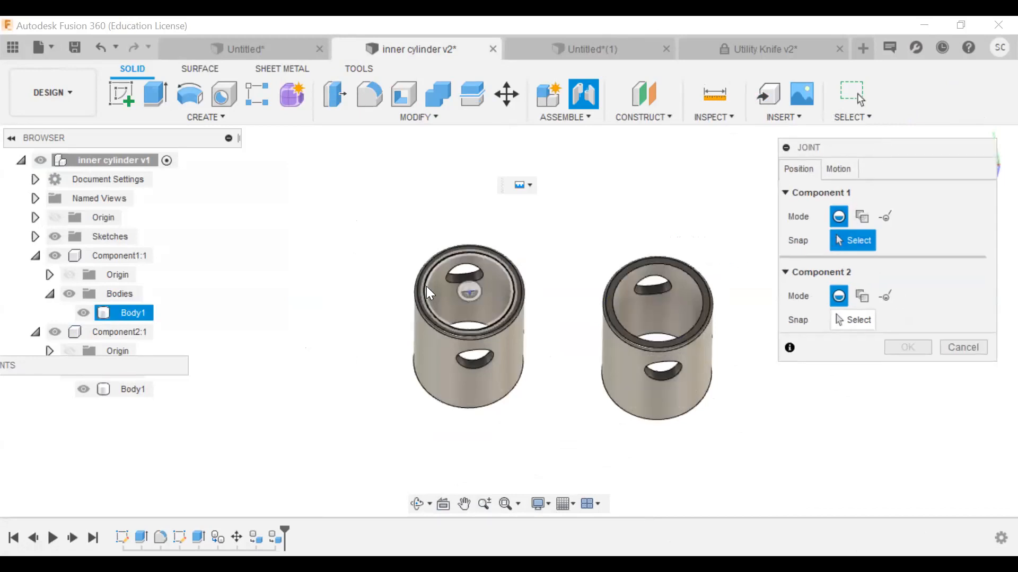
{"action": "scroll", "coordinate": [464, 284], "scroll_direction": "up", "scroll_amount": 3}
{"action": "scroll", "coordinate": [391, 272], "scroll_direction": "down", "scroll_amount": 2}
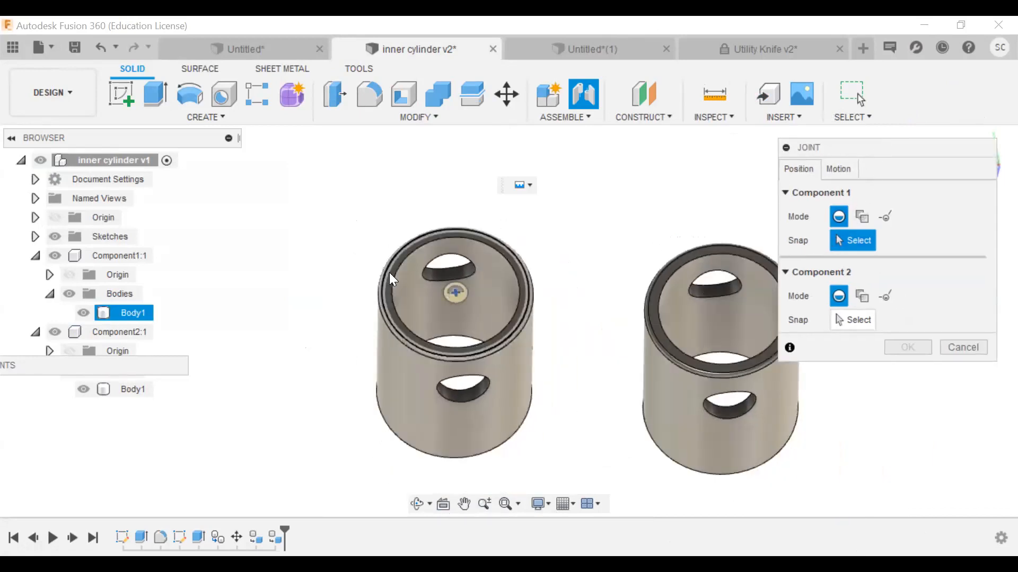
{"action": "scroll", "coordinate": [390, 274], "scroll_direction": "up", "scroll_amount": 3}
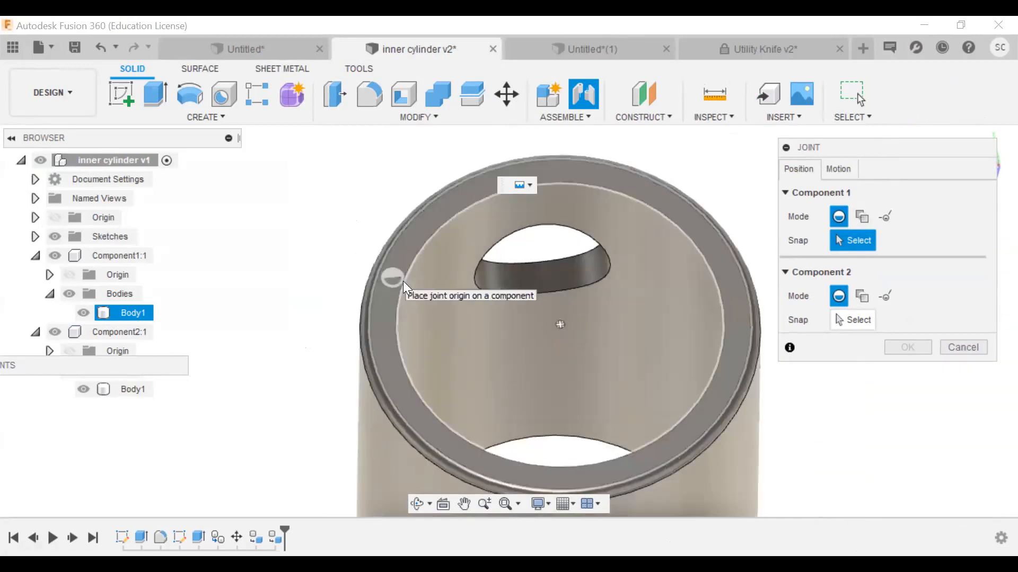
{"action": "left_click", "coordinate": [403, 282]}
Step: Snap the joint's second origin to the centre of Component2's upper ring face
{"action": "scroll", "coordinate": [522, 318], "scroll_direction": "down", "scroll_amount": 5}
{"action": "scroll", "coordinate": [712, 308], "scroll_direction": "up", "scroll_amount": 1}
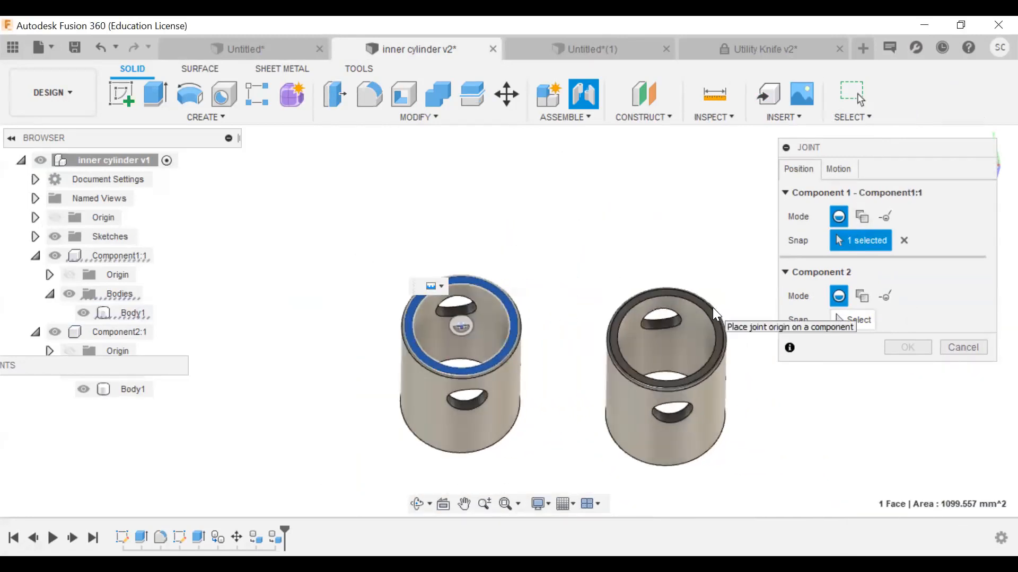
{"action": "scroll", "coordinate": [669, 291], "scroll_direction": "up", "scroll_amount": 2}
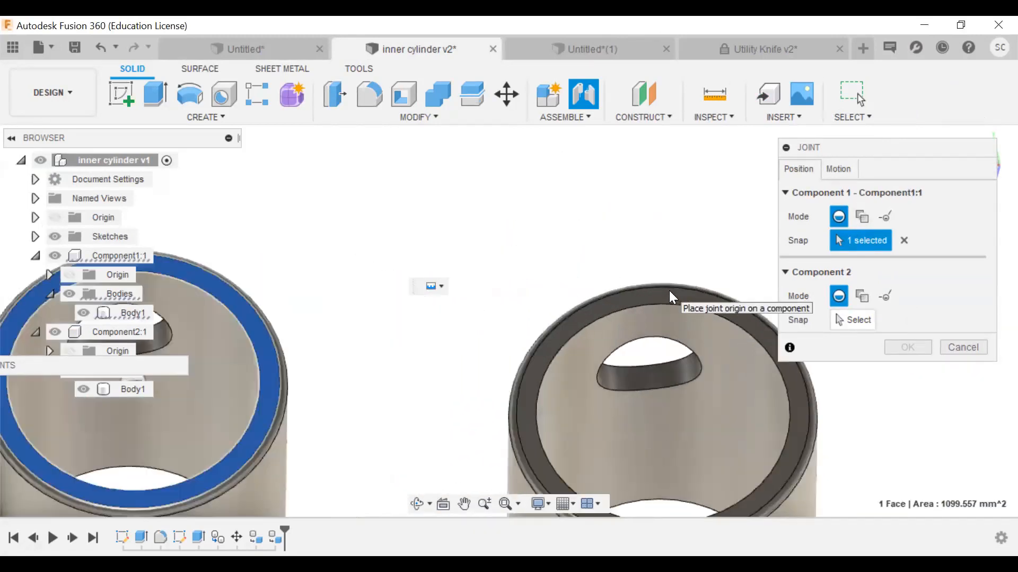
{"action": "left_click", "coordinate": [863, 320]}
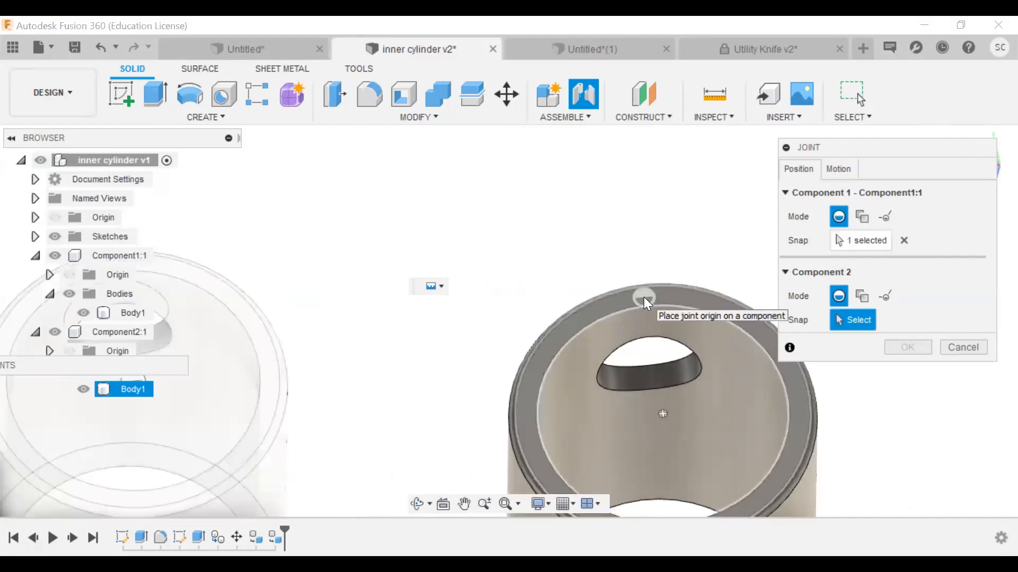
{"action": "left_click", "coordinate": [644, 297]}
{"action": "scroll", "coordinate": [638, 398], "scroll_direction": "down", "scroll_amount": 5}
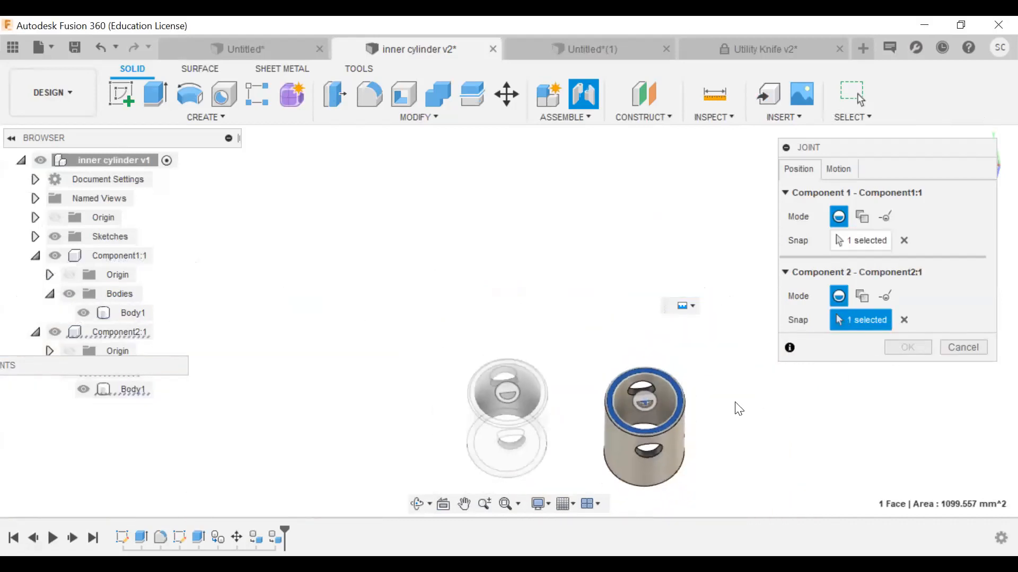
{"action": "left_click", "coordinate": [644, 397]}
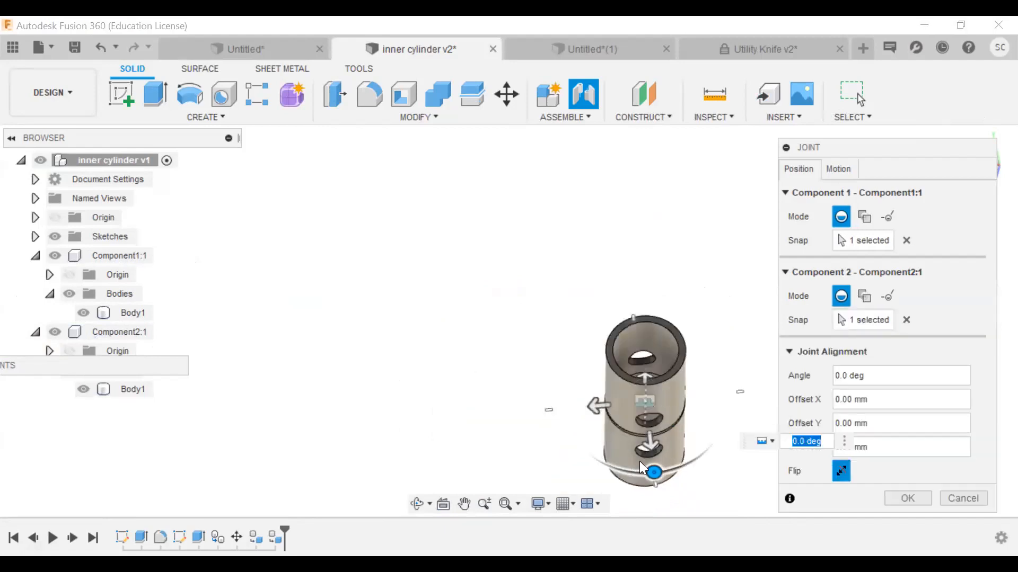
Step: Try offsetting Component1 from the joint origin by 50 mm in X, -50 mm in Y and 75 mm in Z
{"action": "left_click_drag", "start_coordinate": [650, 445], "coordinate": [646, 400]}
{"action": "left_click_drag", "start_coordinate": [597, 361], "coordinate": [547, 364]}
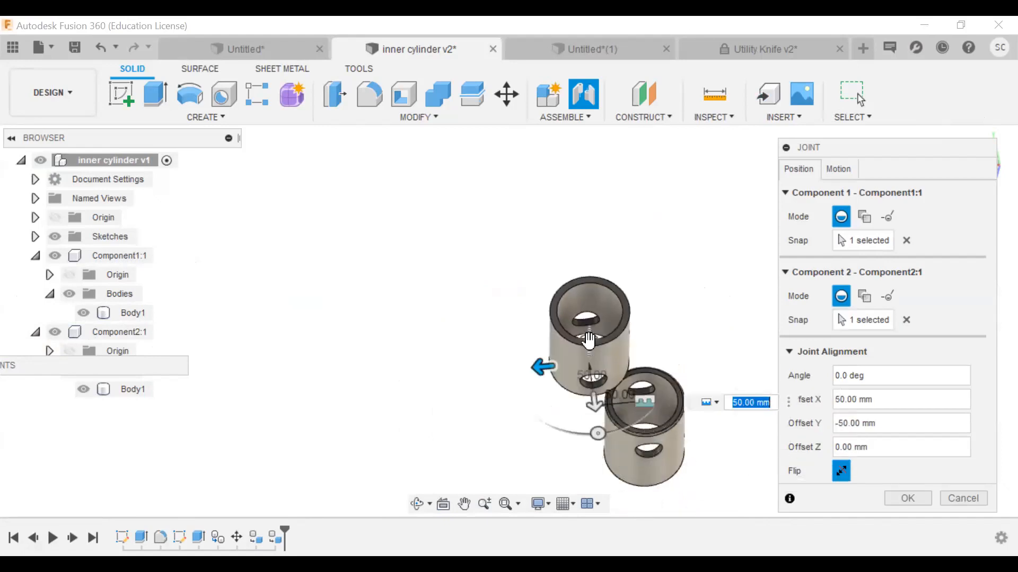
{"action": "left_click_drag", "start_coordinate": [588, 340], "coordinate": [589, 304]}
Step: Reset the joint's Z, Y and X offsets to 0
{"action": "left_click_drag", "start_coordinate": [882, 446], "coordinate": [781, 438]}
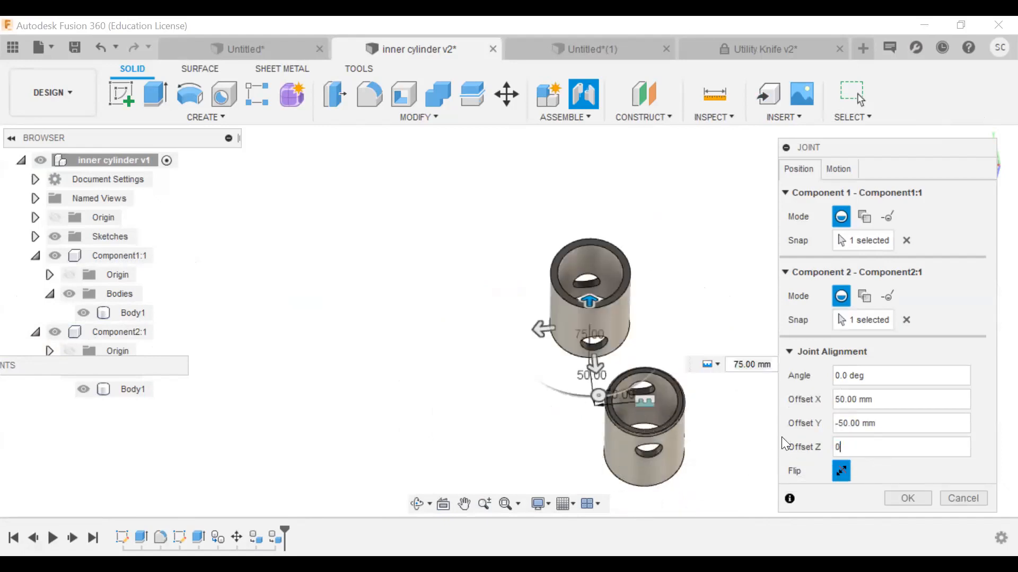
{"action": "type", "text": "0"}
{"action": "left_click_drag", "start_coordinate": [877, 423], "coordinate": [785, 423]}
{"action": "type", "text": "0"}
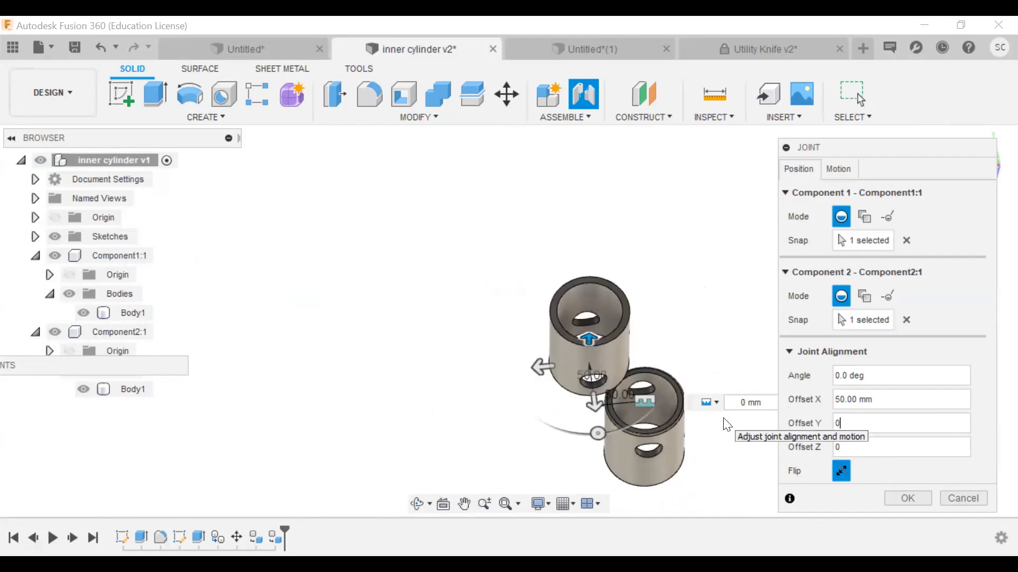
{"action": "left_click_drag", "start_coordinate": [882, 398], "coordinate": [821, 401]}
{"action": "type", "text": "0"}
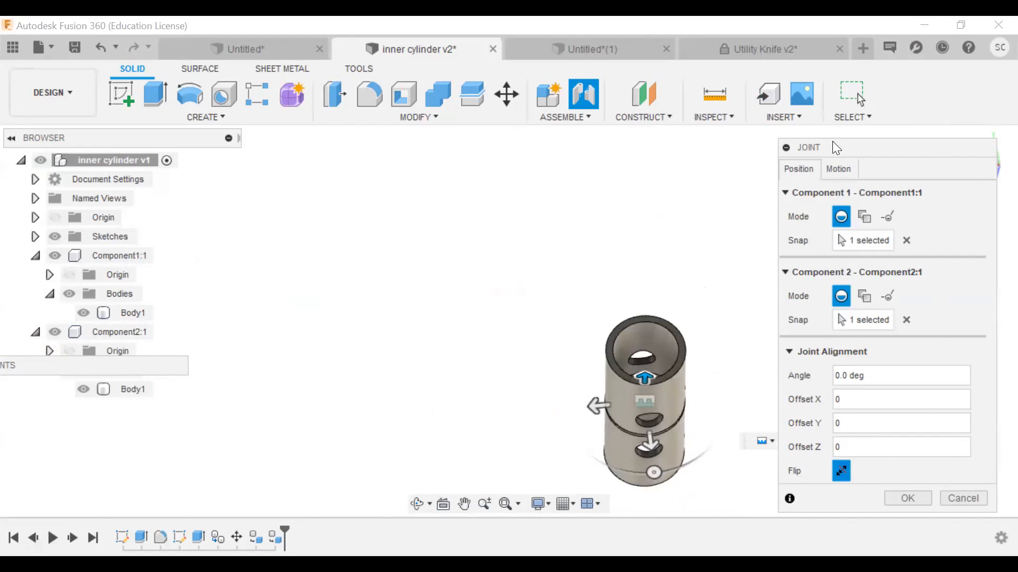
Step: Preview the joint's Rigid motion and try the Revolute type about the Z axis
{"action": "left_click", "coordinate": [843, 169]}
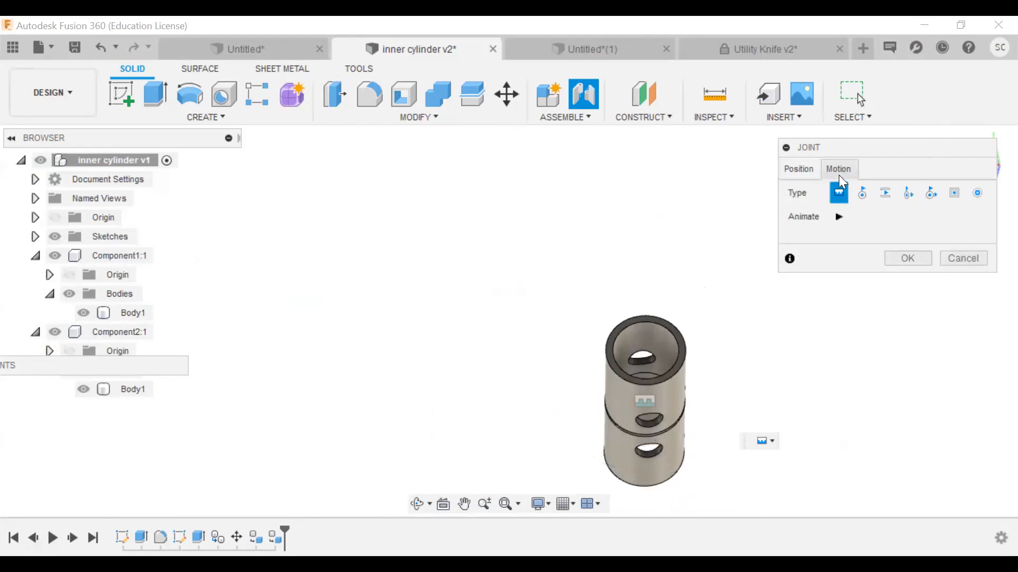
{"action": "left_click", "coordinate": [838, 216]}
{"action": "left_click", "coordinate": [861, 194]}
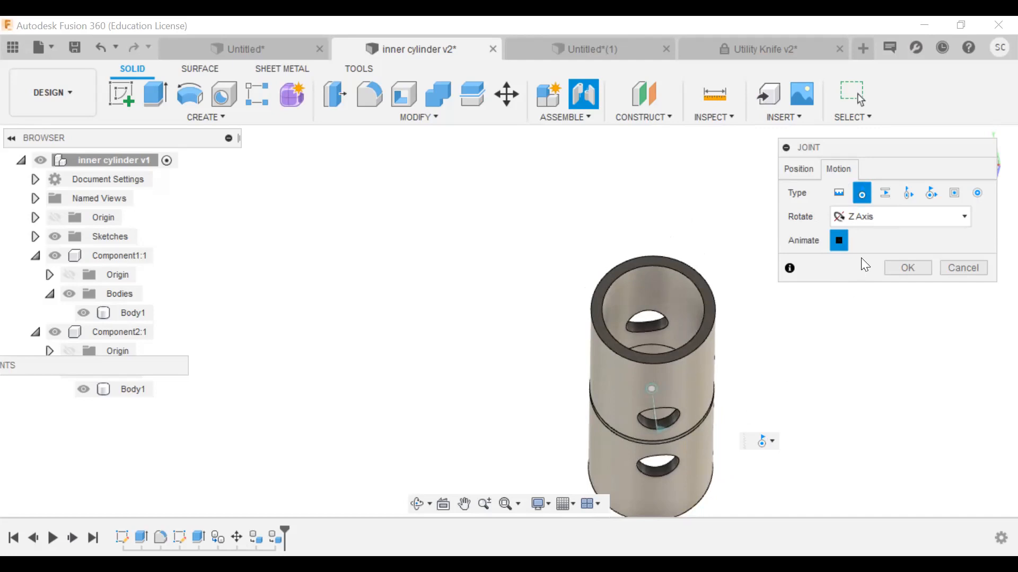
{"action": "left_click", "coordinate": [838, 239]}
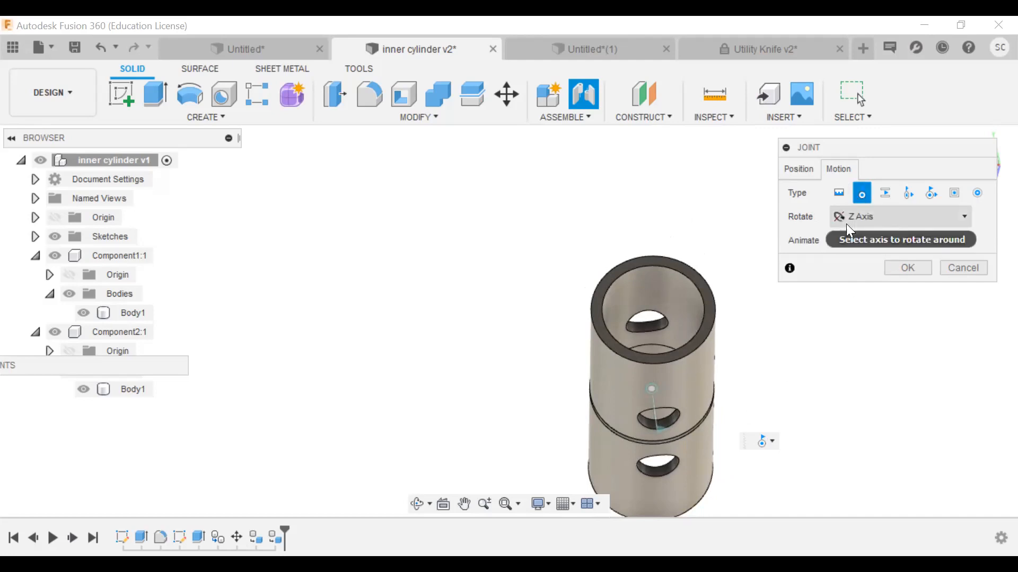
Step: Compare the Revolute joint's rotation about the Y and Z axes, and preview the Y-axis motion
{"action": "left_click", "coordinate": [846, 224]}
{"action": "left_click", "coordinate": [845, 250]}
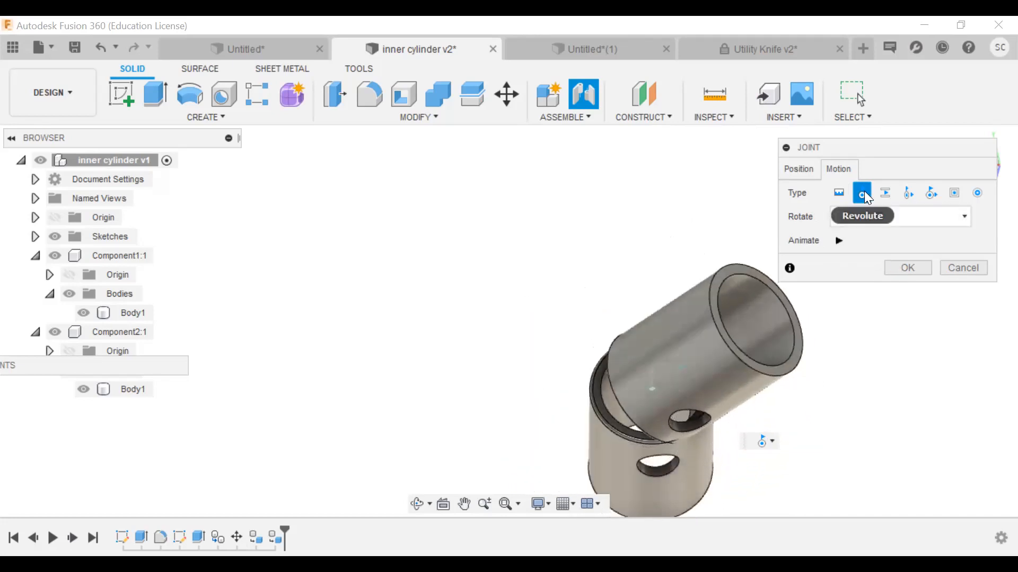
{"action": "left_click", "coordinate": [870, 217]}
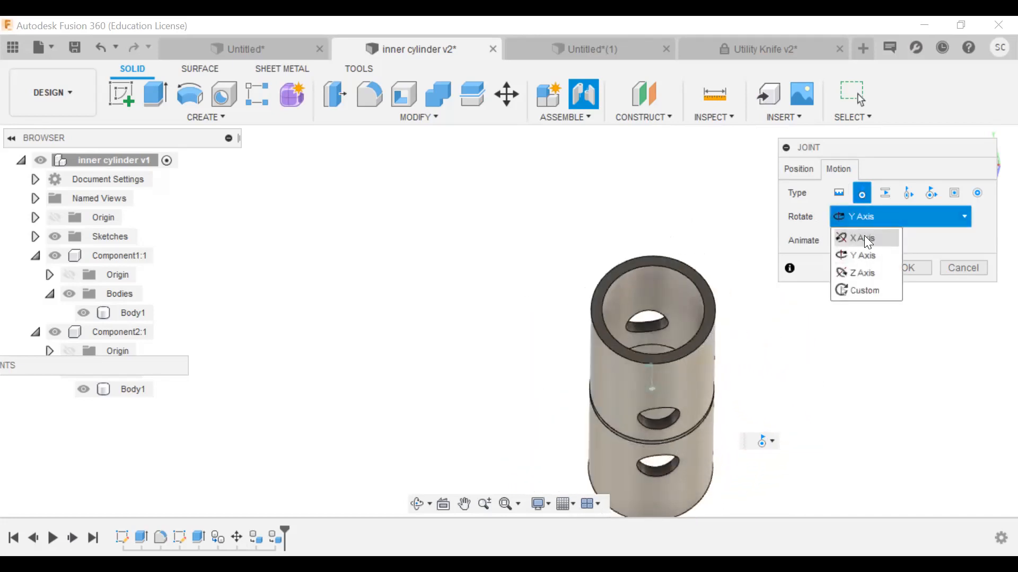
{"action": "left_click", "coordinate": [864, 256]}
{"action": "left_click", "coordinate": [867, 220]}
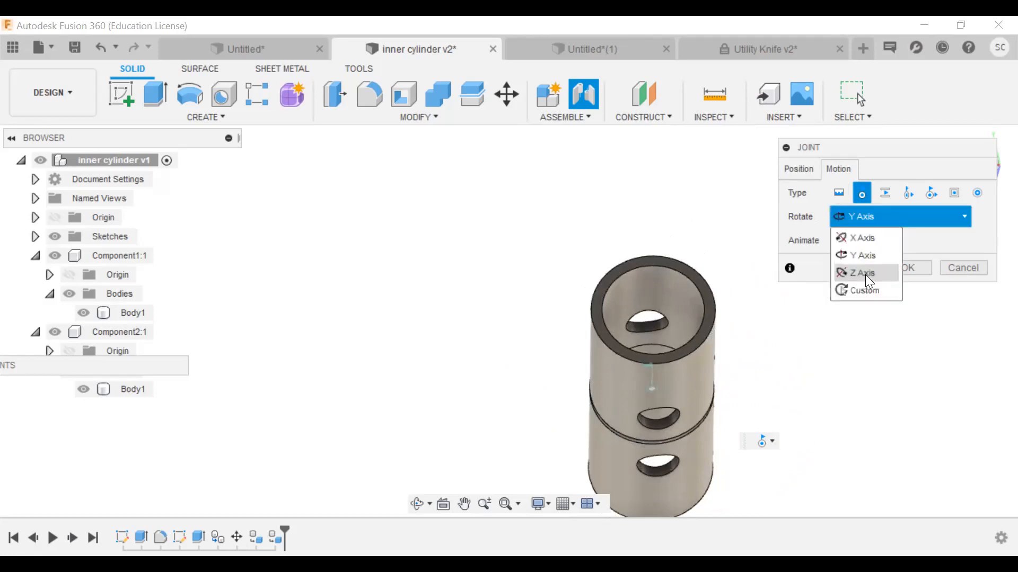
{"action": "left_click", "coordinate": [864, 268]}
{"action": "left_click", "coordinate": [874, 215]}
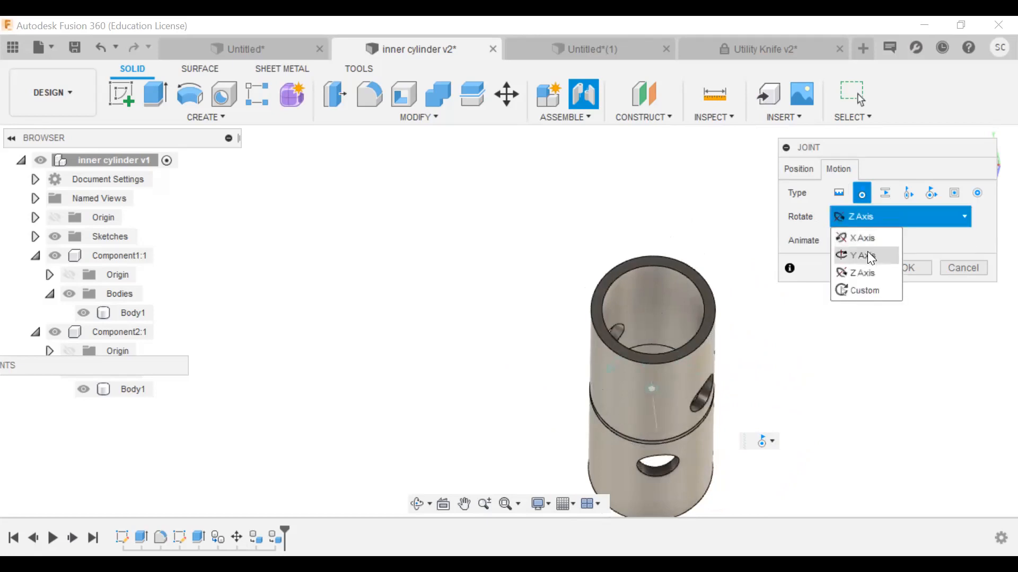
{"action": "left_click", "coordinate": [867, 252]}
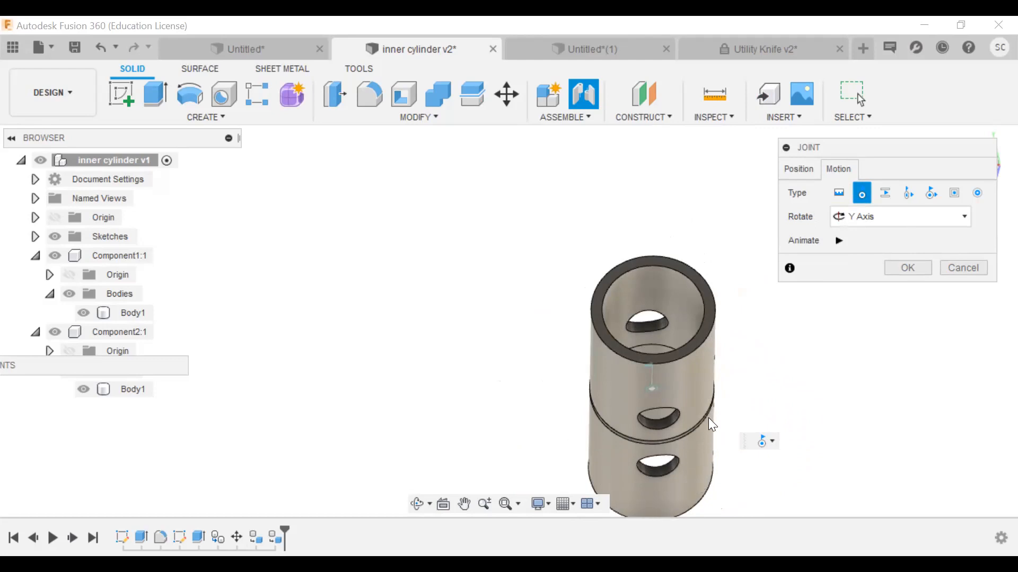
{"action": "left_click", "coordinate": [842, 240]}
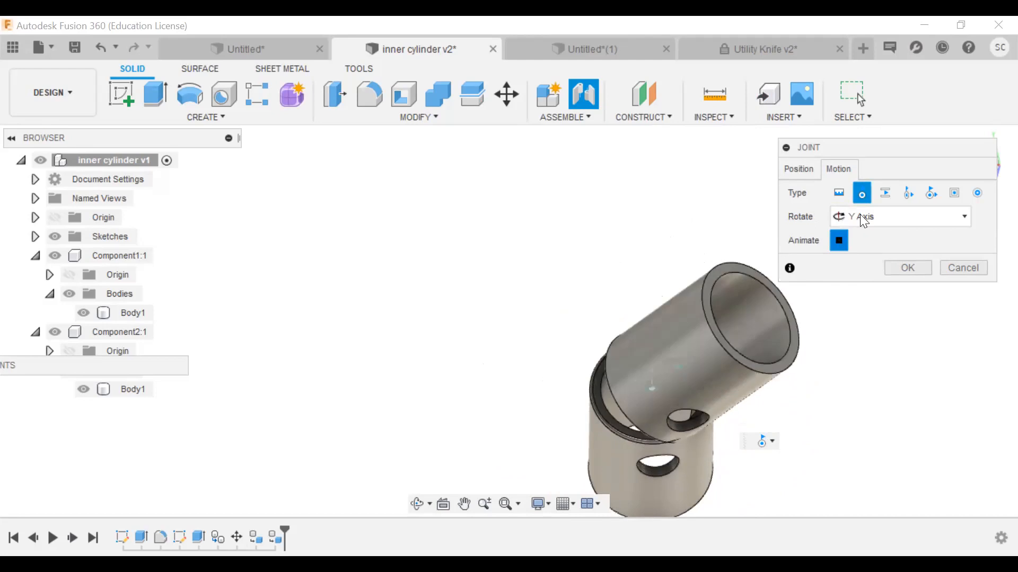
Step: Try a custom rotation axis for the Revolute joint and look up the construction axis commands
{"action": "left_click", "coordinate": [860, 214]}
{"action": "left_click", "coordinate": [855, 289]}
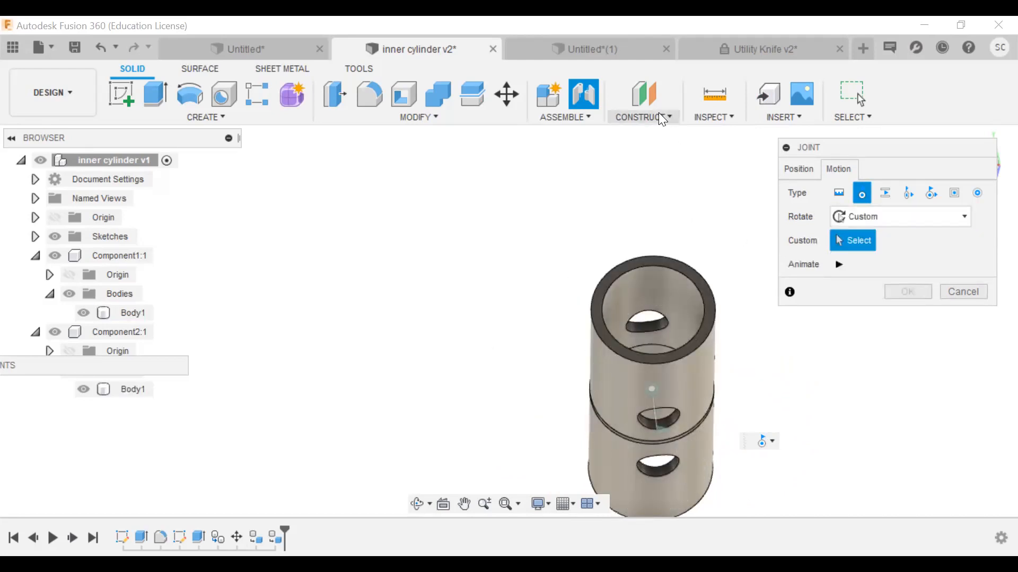
{"action": "left_click", "coordinate": [623, 117]}
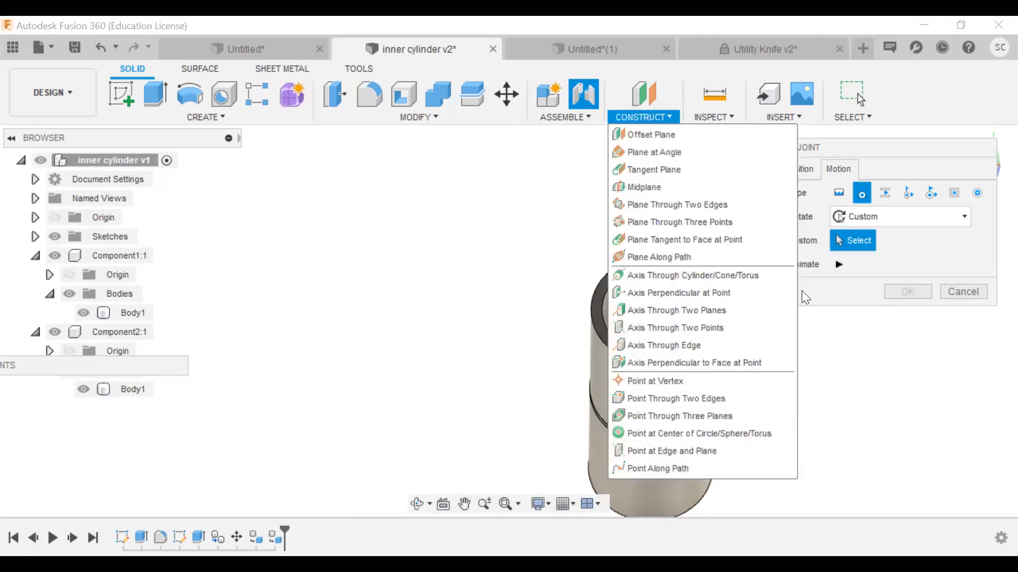
Step: Change the joint motion to Slider and offset Component1 30 mm along the cylinder's axis
{"action": "left_click", "coordinate": [885, 193]}
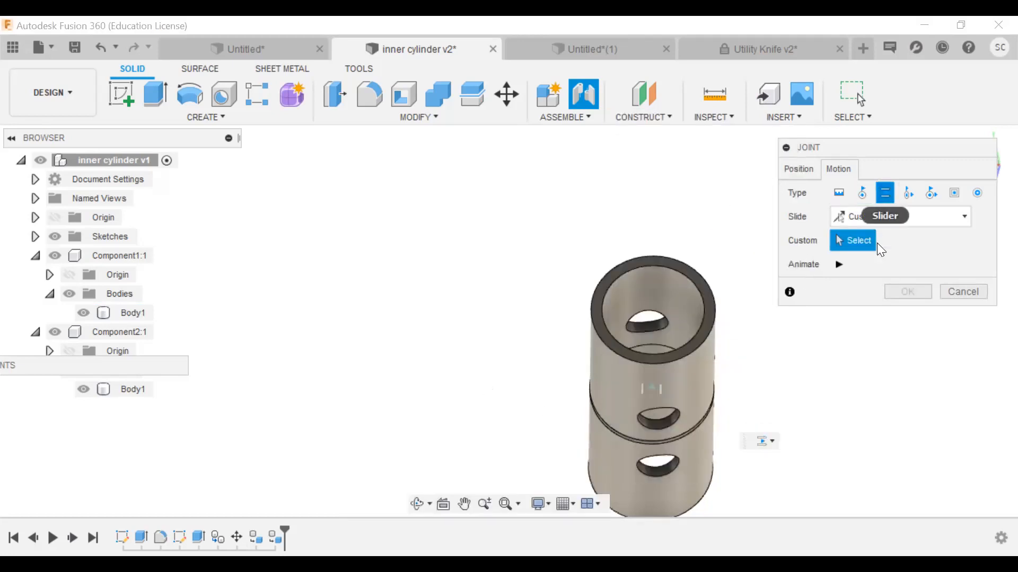
{"action": "left_click", "coordinate": [839, 264]}
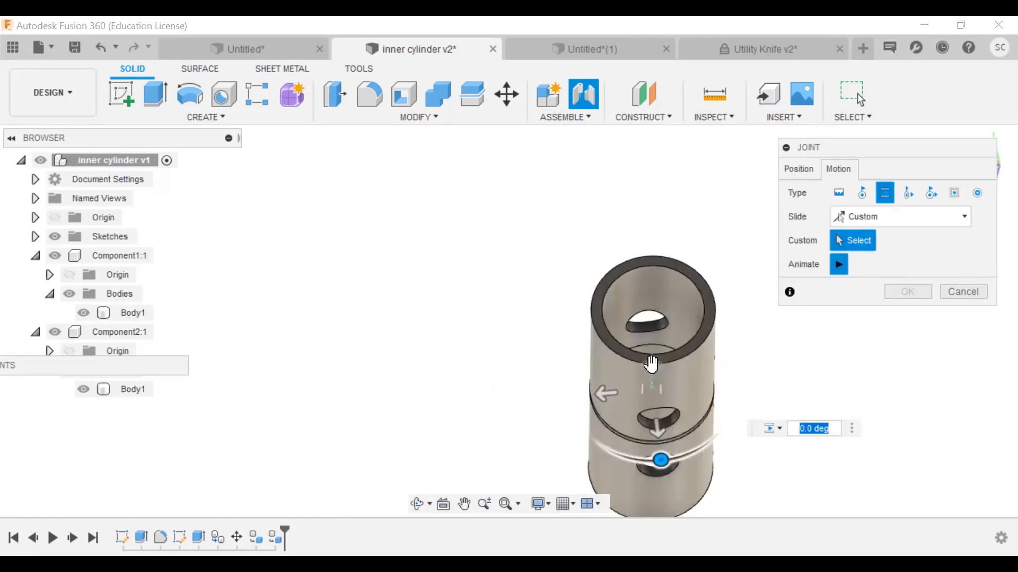
{"action": "left_click", "coordinate": [840, 264]}
{"action": "left_click_drag", "start_coordinate": [647, 360], "coordinate": [650, 341]}
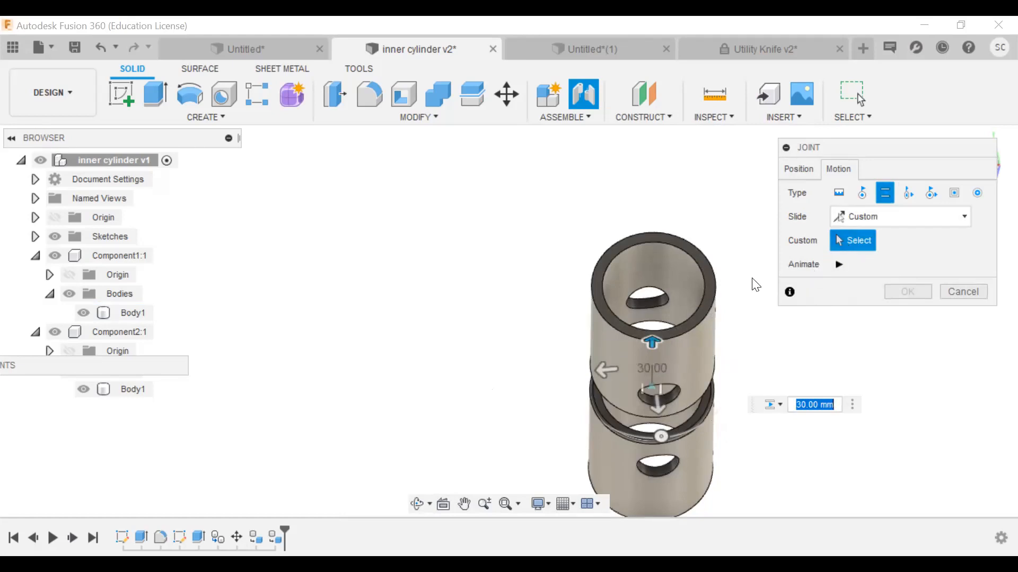
Step: Compare the Slider joint's movement along the X, Y and Z axes
{"action": "left_click", "coordinate": [869, 217]}
{"action": "left_click", "coordinate": [870, 233]}
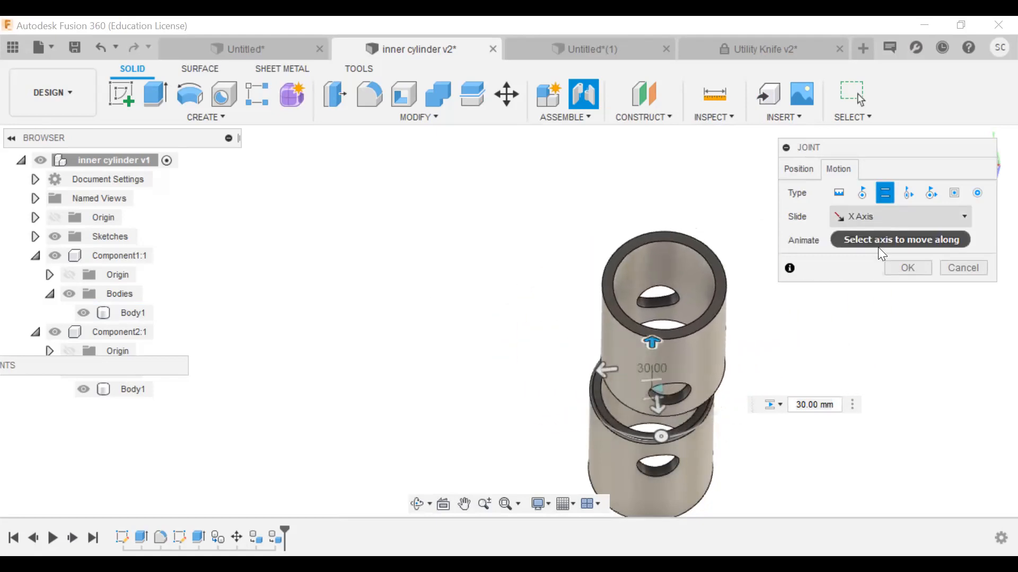
{"action": "left_click", "coordinate": [875, 216]}
{"action": "left_click", "coordinate": [877, 253]}
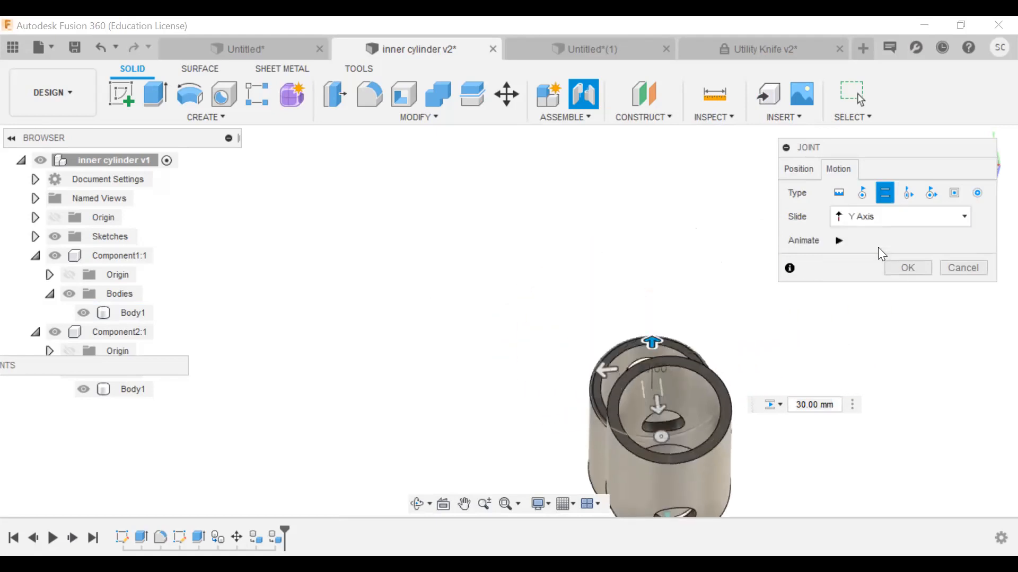
{"action": "left_click", "coordinate": [871, 217]}
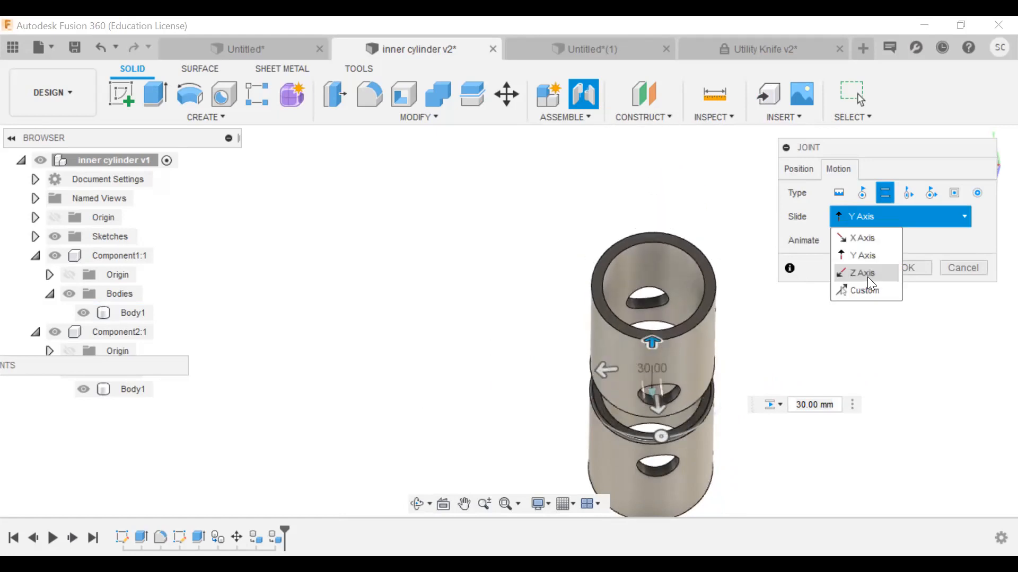
{"action": "left_click", "coordinate": [867, 274]}
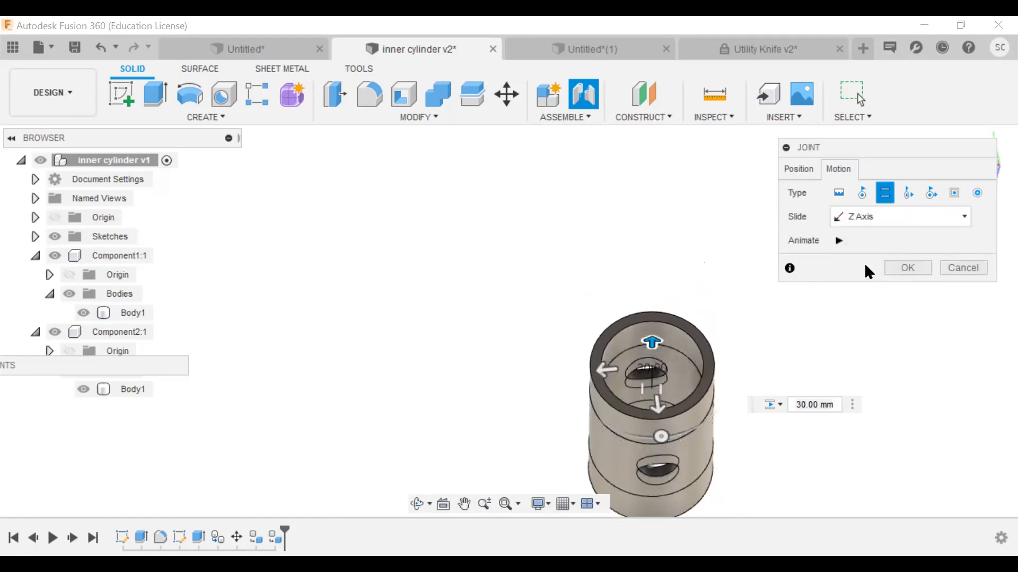
Step: Compare the Cylindrical joint motion about the Z axis with the Revolute motion
{"action": "left_click", "coordinate": [907, 194]}
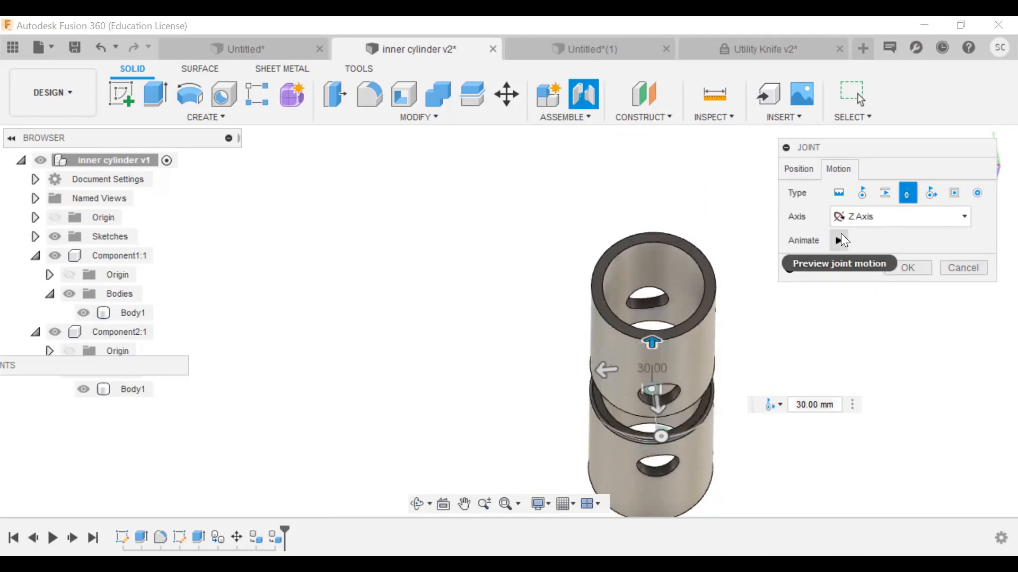
{"action": "left_click", "coordinate": [862, 194]}
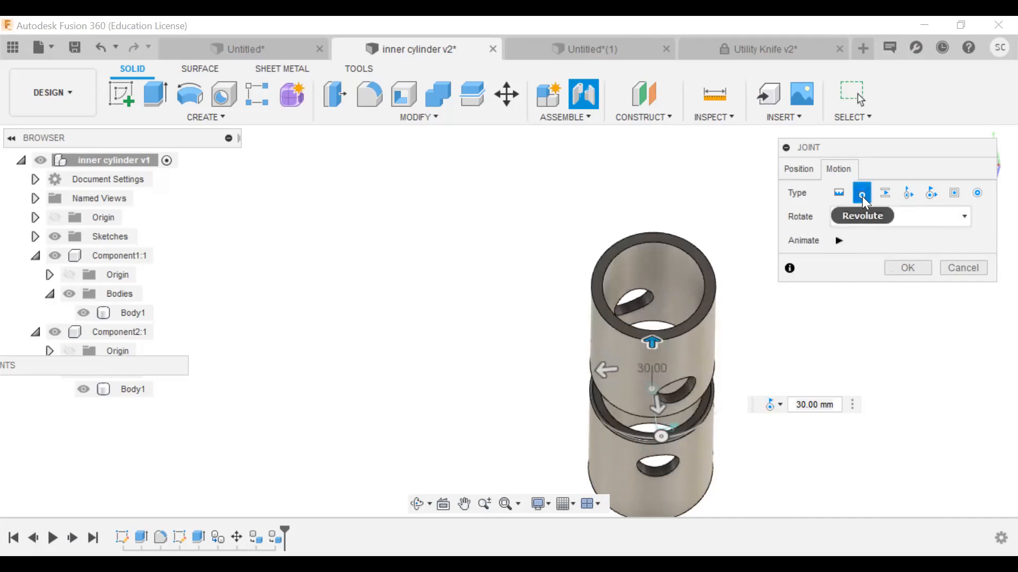
{"action": "left_click", "coordinate": [907, 194]}
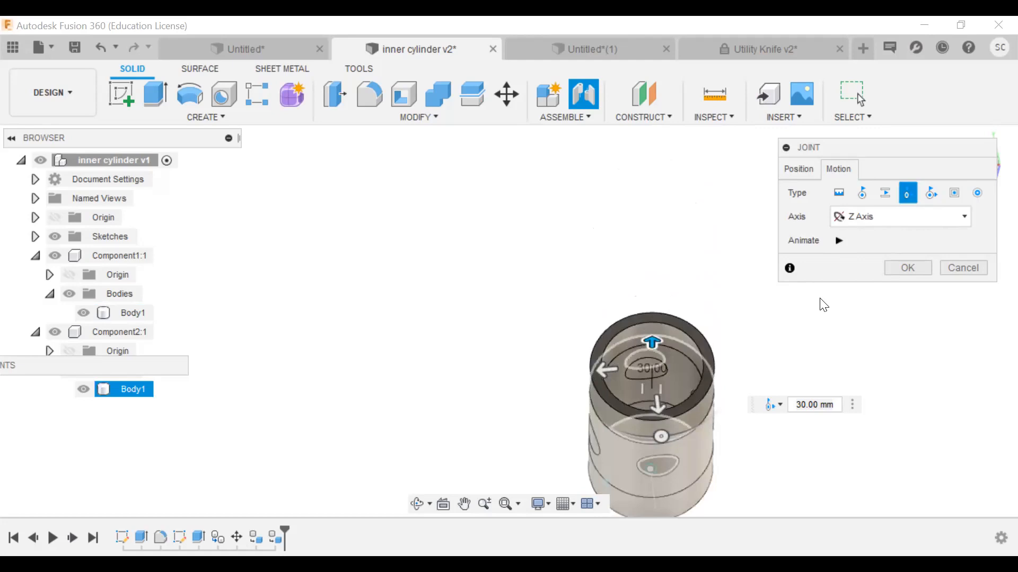
Step: Try a custom axis picked on the model for the Cylindrical joint, and switch its axis to the Y Axis
{"action": "left_click", "coordinate": [869, 218]}
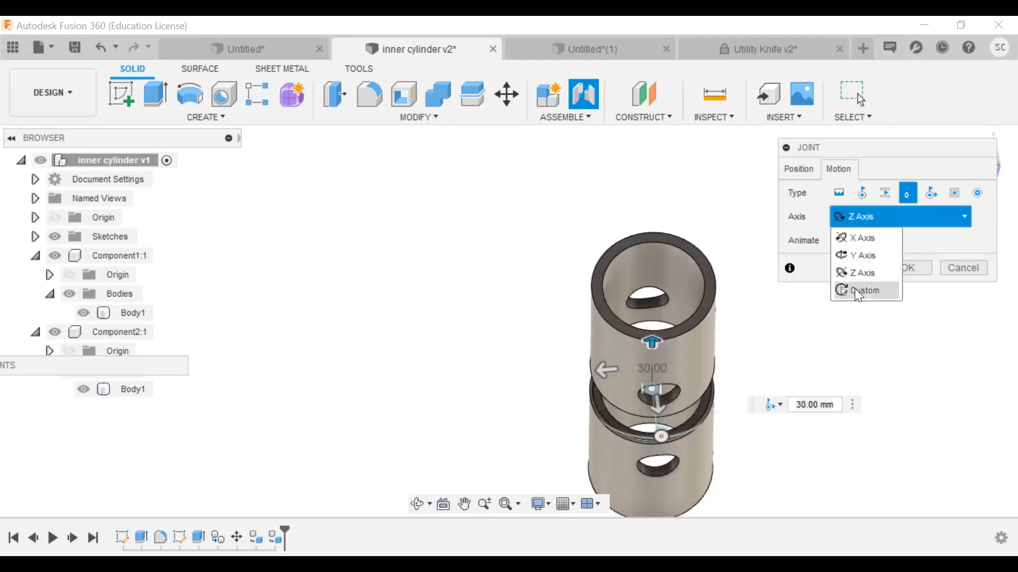
{"action": "left_click", "coordinate": [856, 290]}
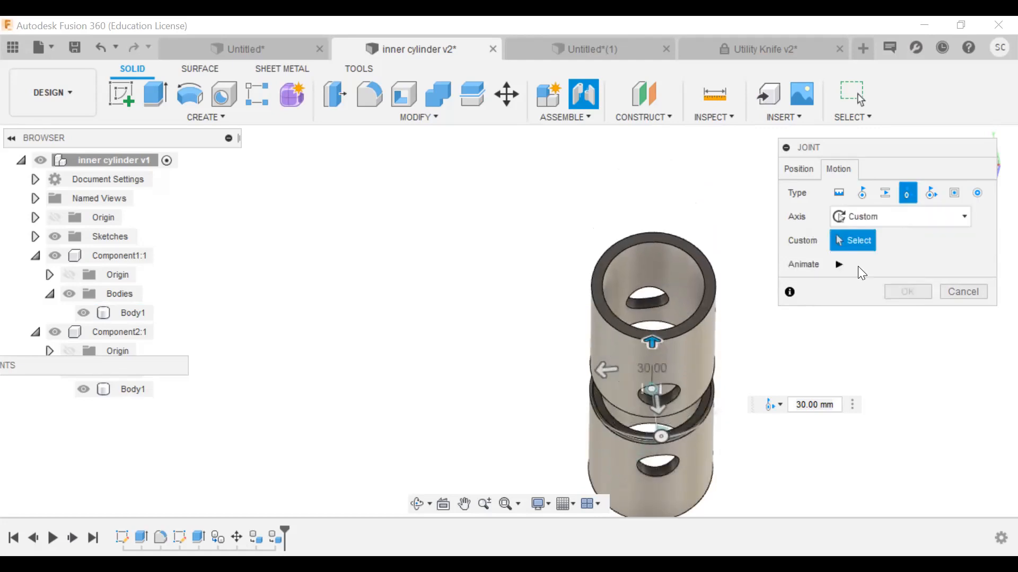
{"action": "left_click", "coordinate": [635, 358]}
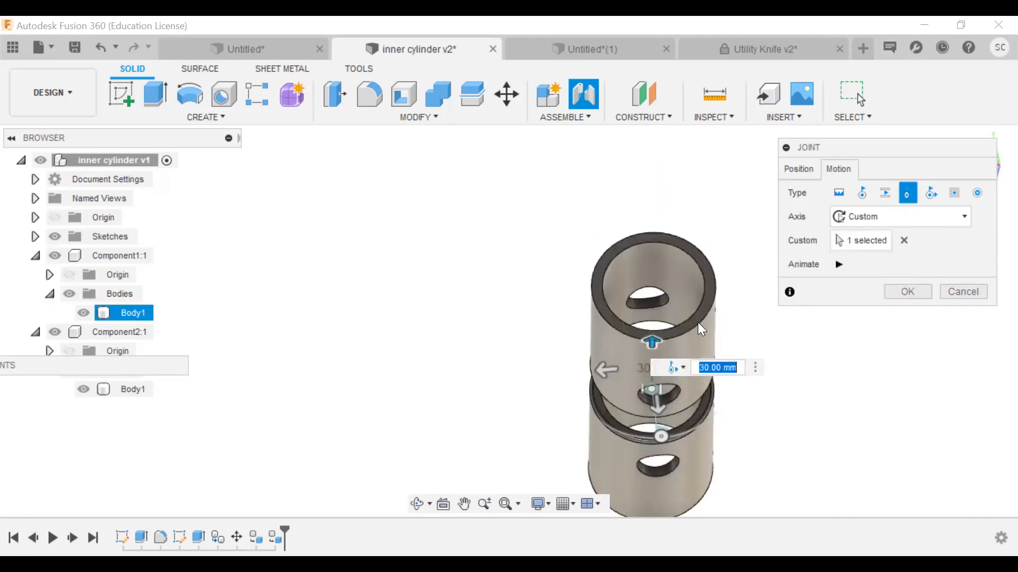
{"action": "left_click", "coordinate": [869, 222]}
{"action": "left_click", "coordinate": [864, 254]}
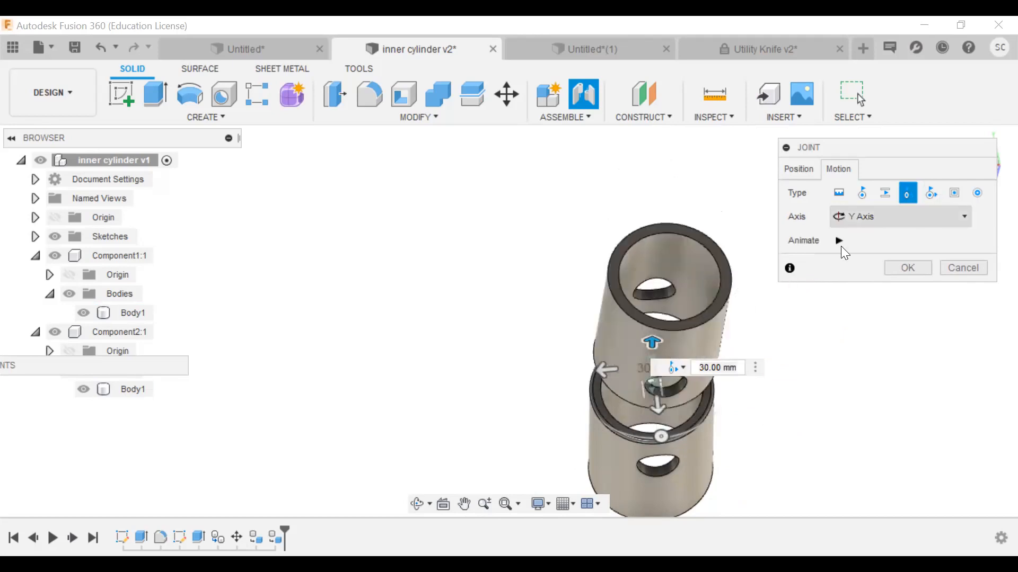
Step: Preview the Pin-Slot motion rotating about the Z axis and sliding along the X axis, and compare it with Cylindrical
{"action": "left_click", "coordinate": [925, 196]}
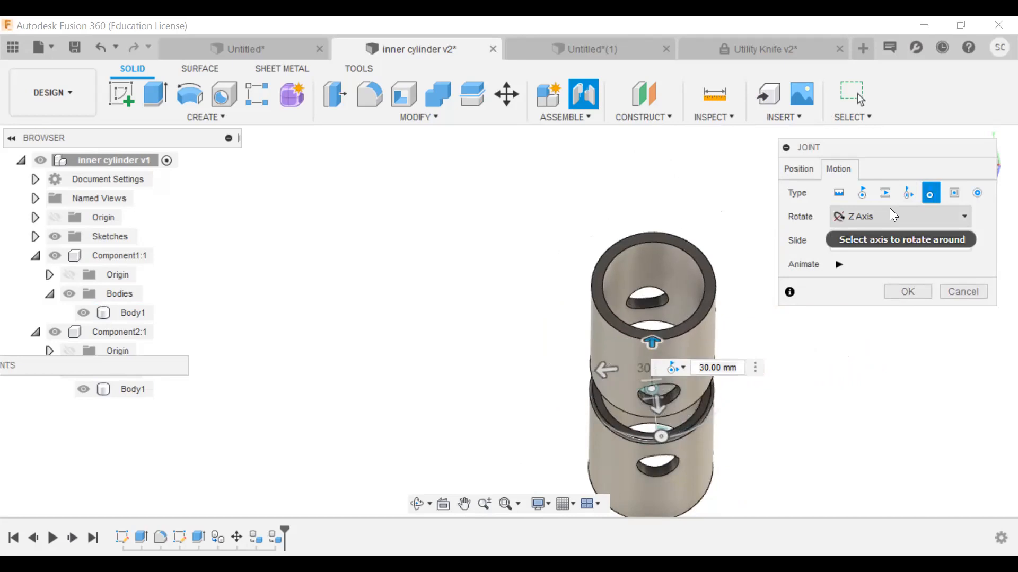
{"action": "left_click", "coordinate": [839, 266]}
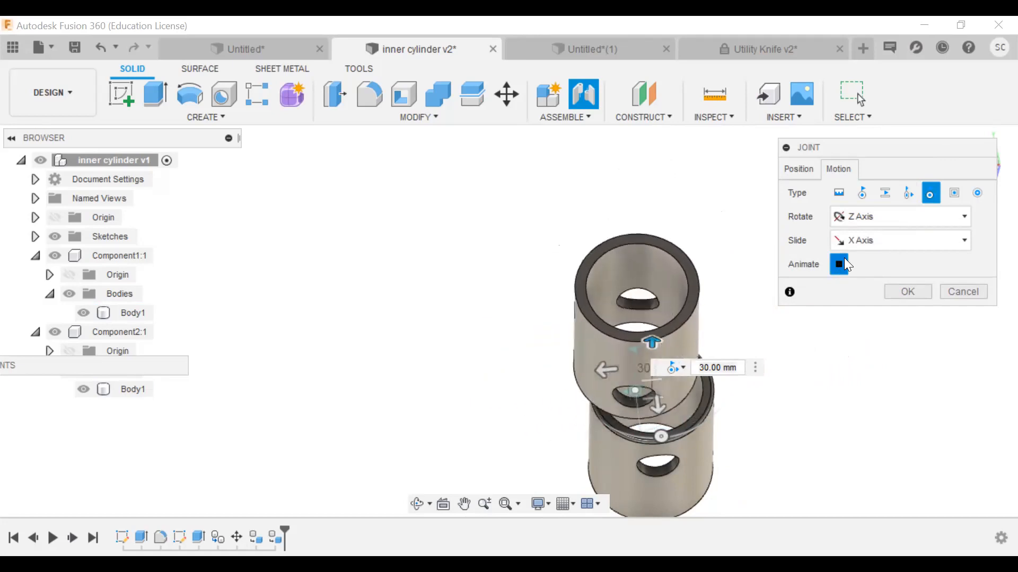
{"action": "left_click", "coordinate": [909, 194]}
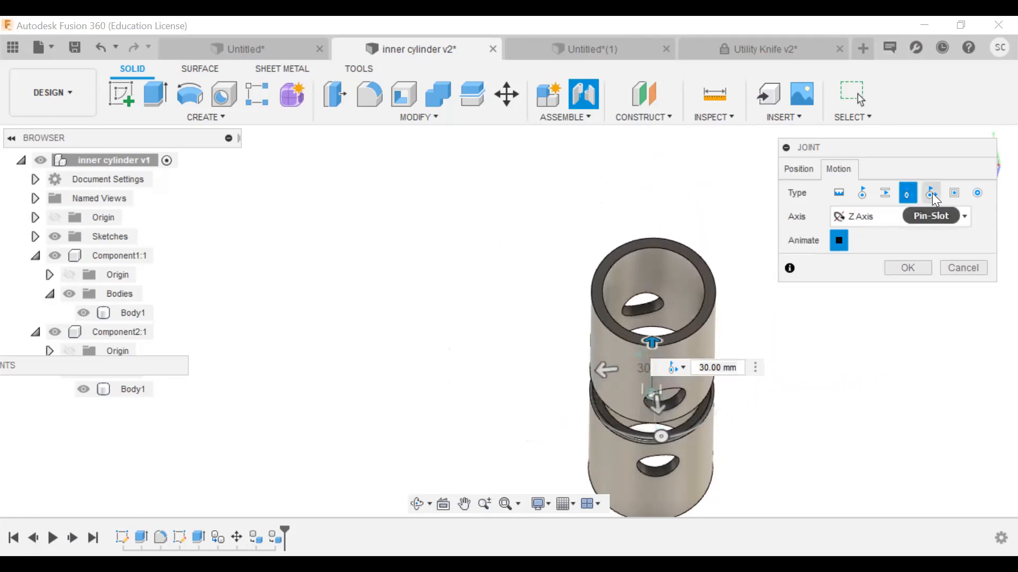
{"action": "left_click", "coordinate": [930, 196]}
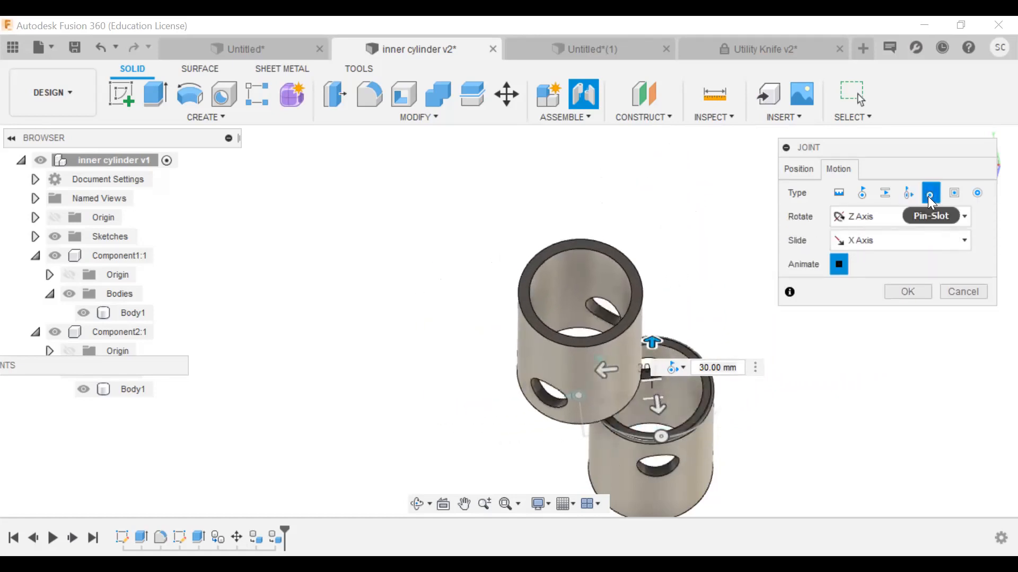
Step: Change the joint motion to Planar and set its normal to the X Axis
{"action": "left_click", "coordinate": [953, 193]}
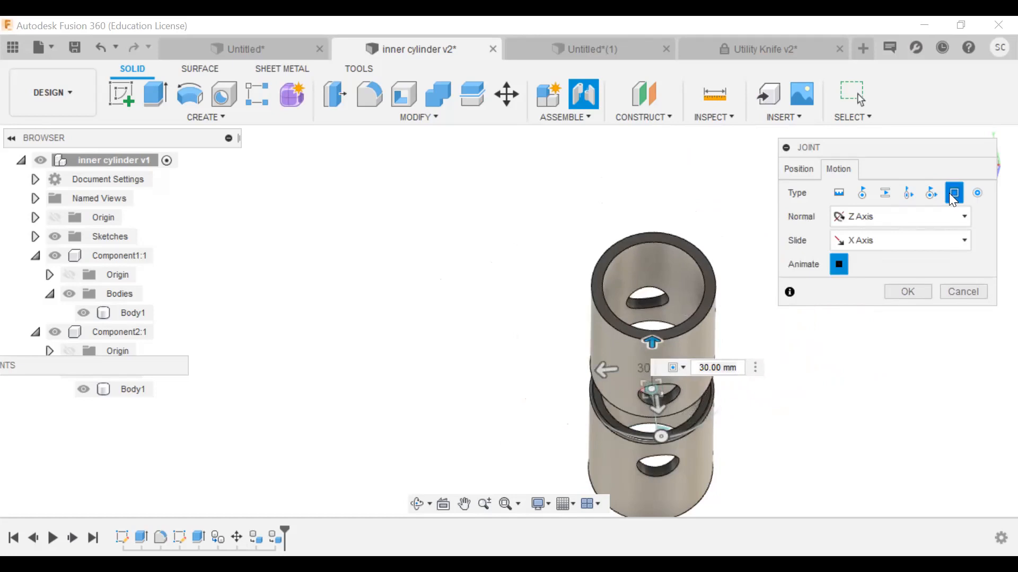
{"action": "left_click", "coordinate": [889, 214]}
{"action": "left_click", "coordinate": [880, 237]}
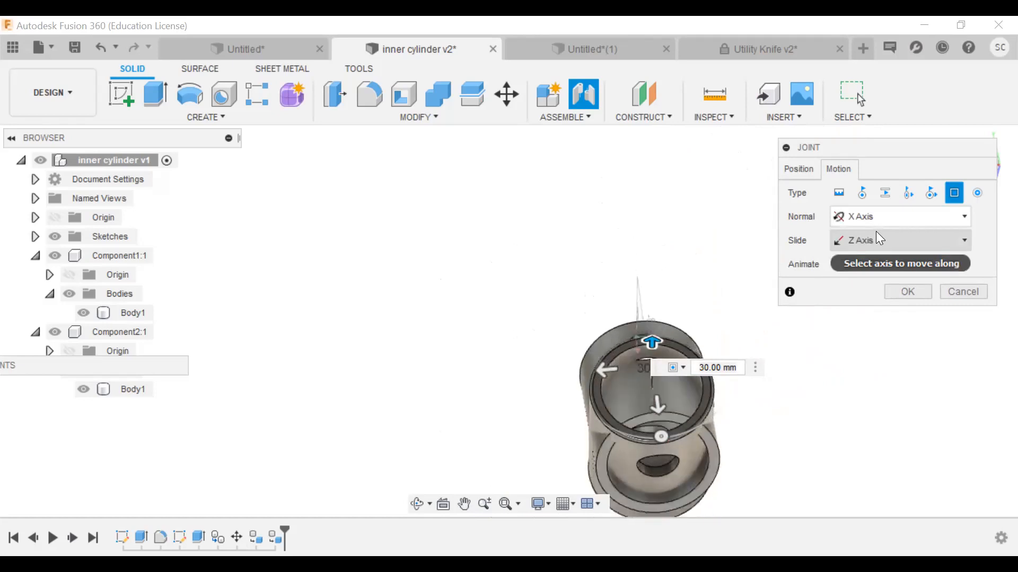
Step: Change the joint motion to Ball with the pitch on the Z Axis, and preview its motion
{"action": "left_click", "coordinate": [976, 194]}
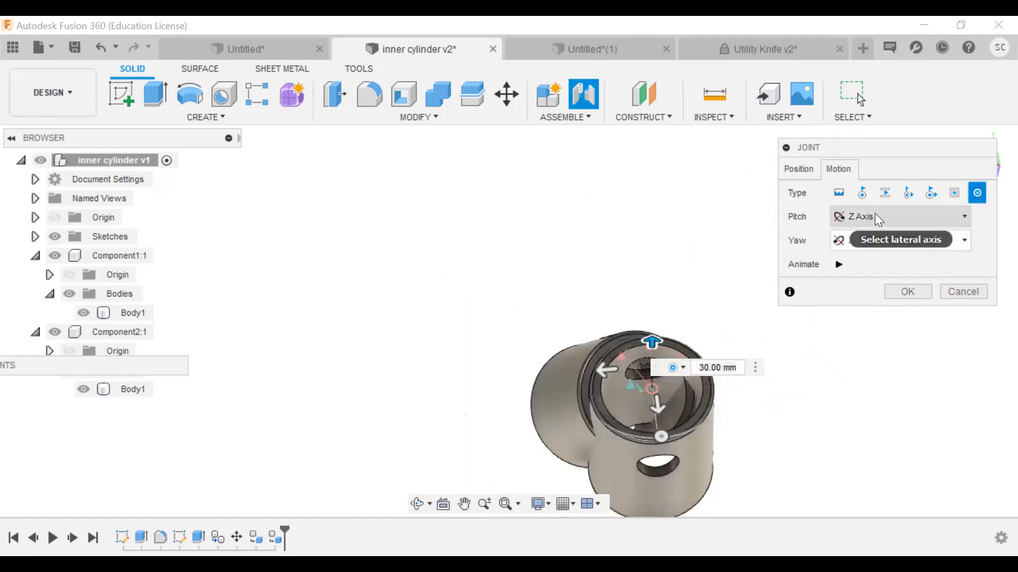
{"action": "left_click", "coordinate": [863, 218]}
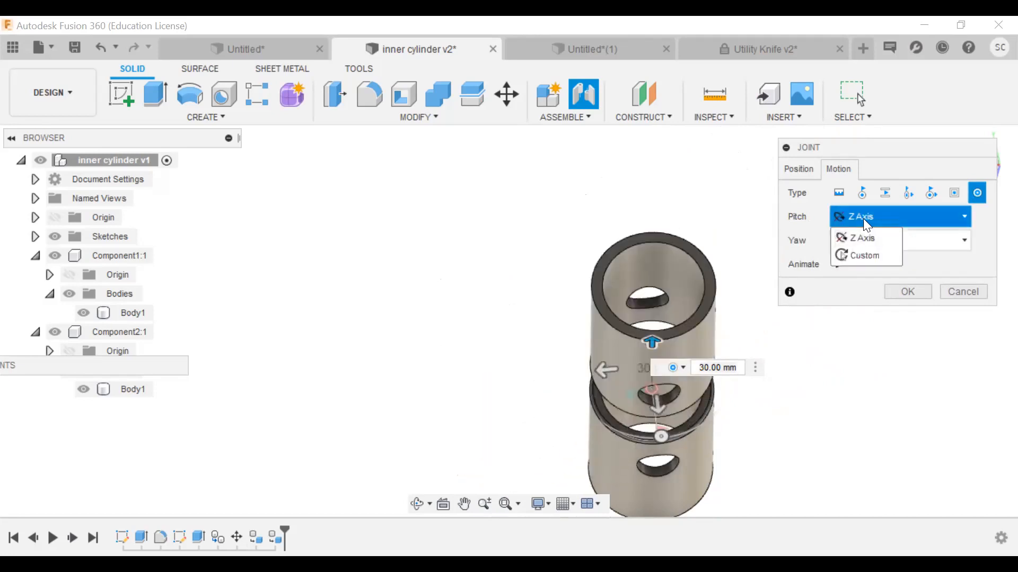
{"action": "left_click", "coordinate": [876, 238]}
{"action": "left_click", "coordinate": [848, 216]}
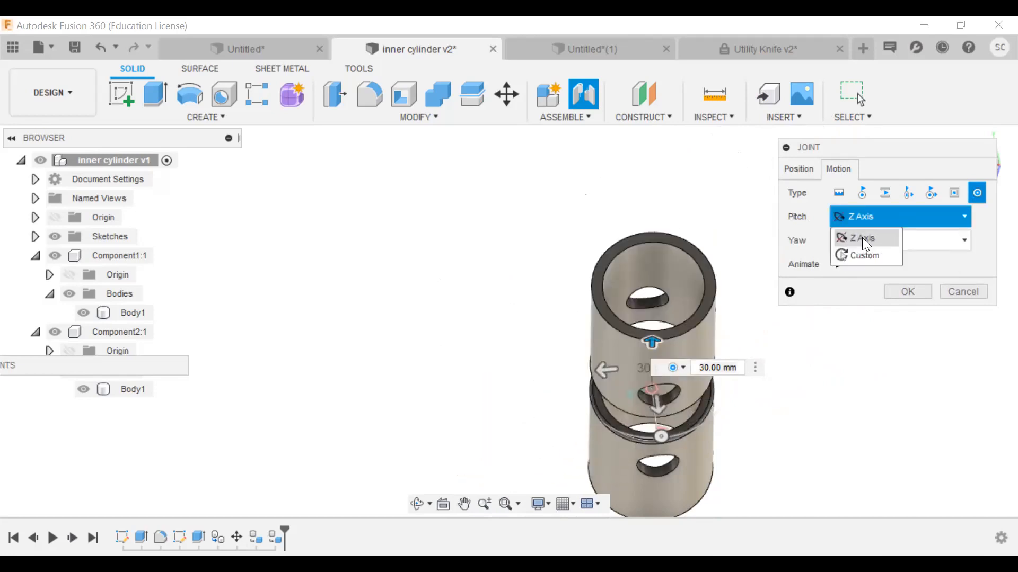
{"action": "left_click", "coordinate": [862, 237]}
{"action": "left_click", "coordinate": [861, 242]}
{"action": "left_click", "coordinate": [860, 267]}
{"action": "left_click", "coordinate": [842, 265]}
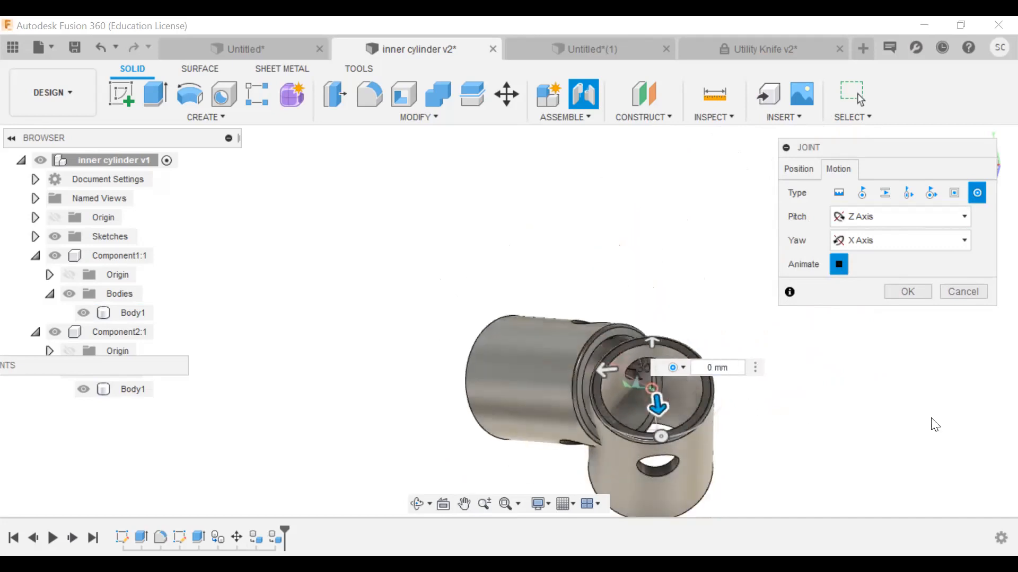
Step: Set the Ball joint's yaw to a custom axis picked on Component1's cylinder and create the joint
{"action": "left_click", "coordinate": [877, 241]}
{"action": "left_click", "coordinate": [869, 309]}
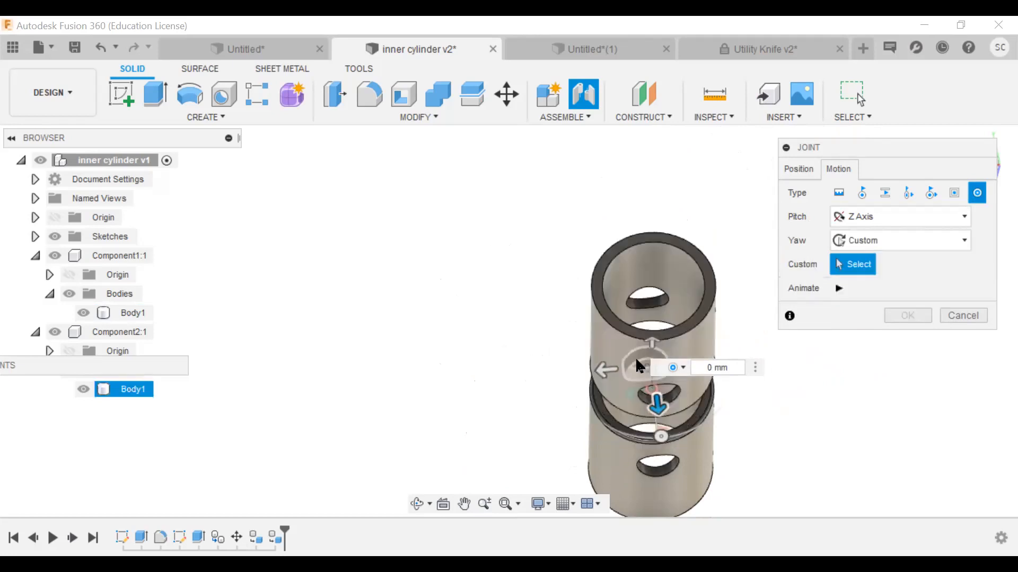
{"action": "left_click", "coordinate": [666, 292]}
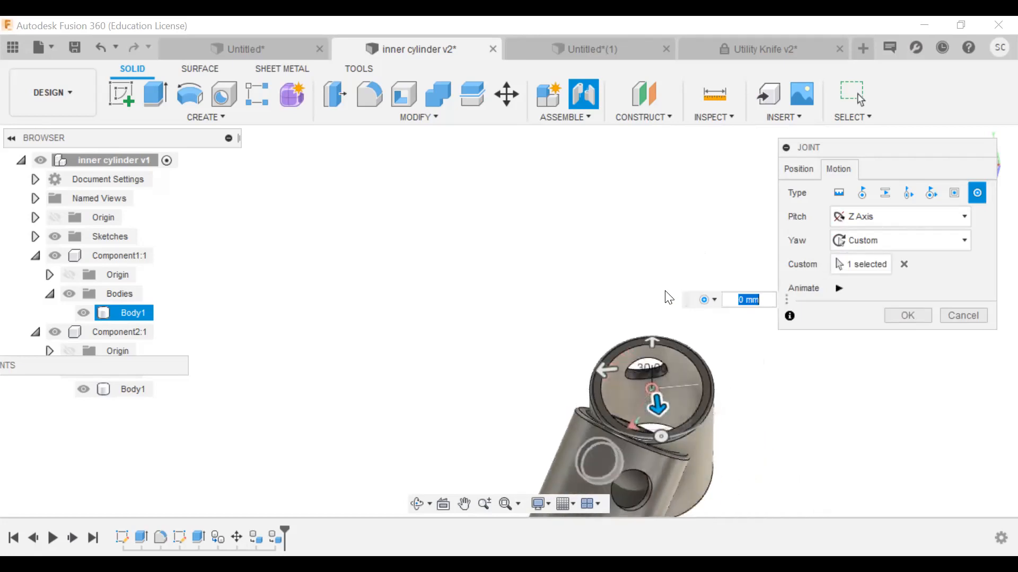
{"action": "left_click", "coordinate": [908, 316]}
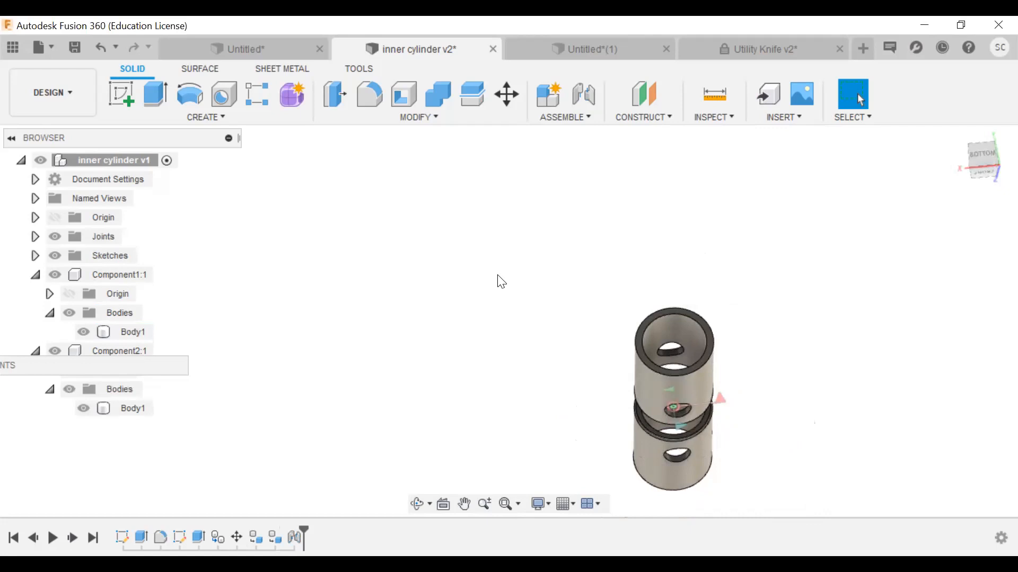
{"action": "scroll", "coordinate": [528, 353], "scroll_direction": "down", "scroll_amount": 3}
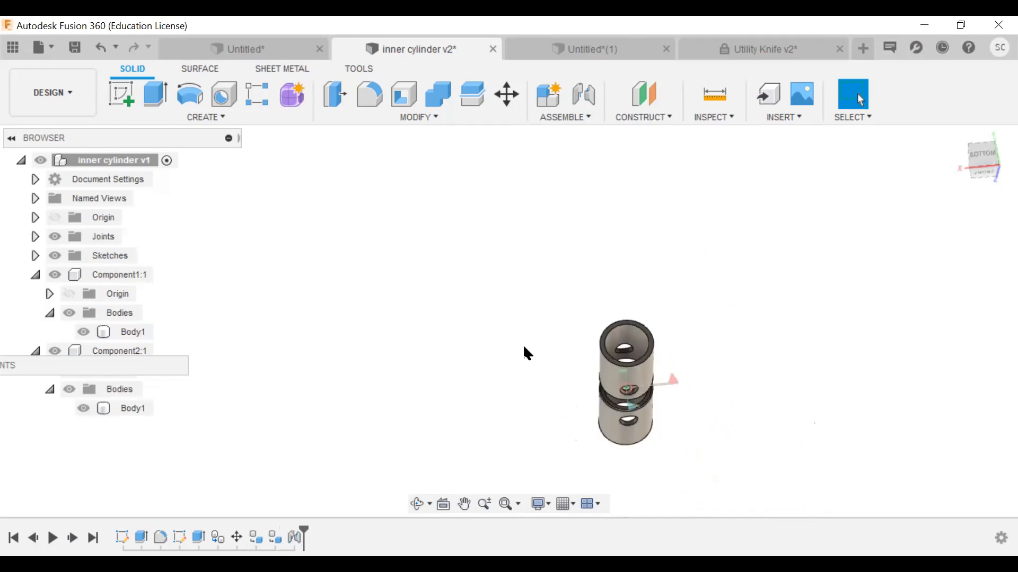